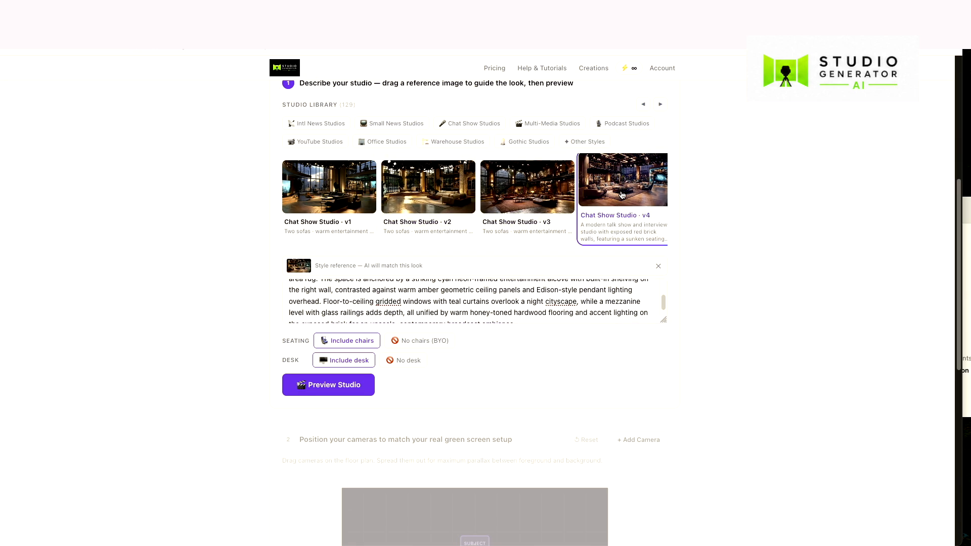
- Try the Multi-Media Studio v3, v2, v4 and v1 presets in turn as the style reference
left_click(552, 124)
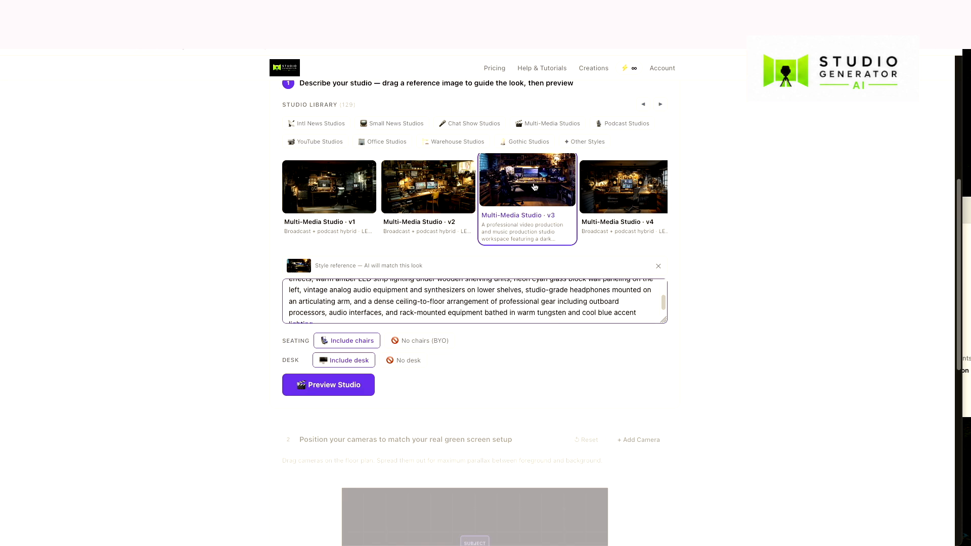
left_click(425, 182)
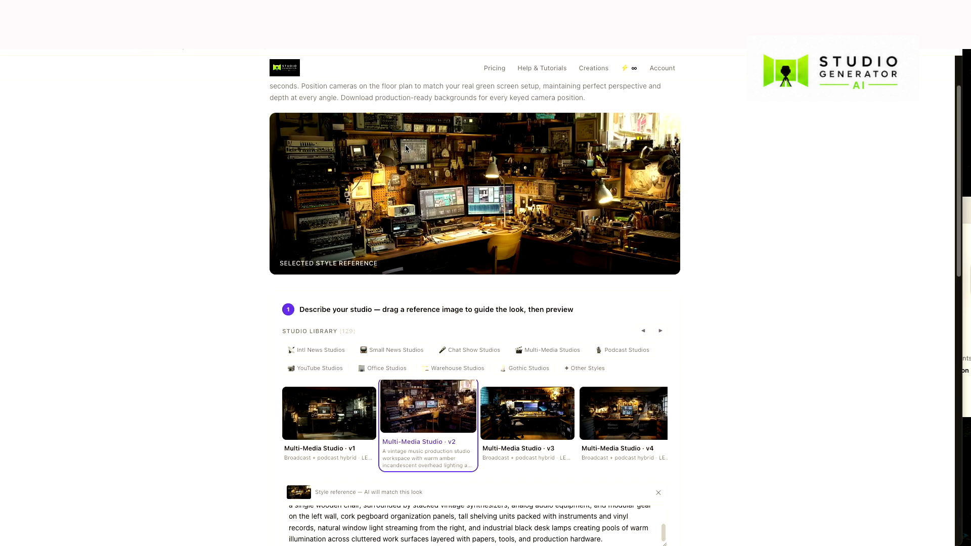
left_click(629, 413)
scroll(625, 404, "down", 3)
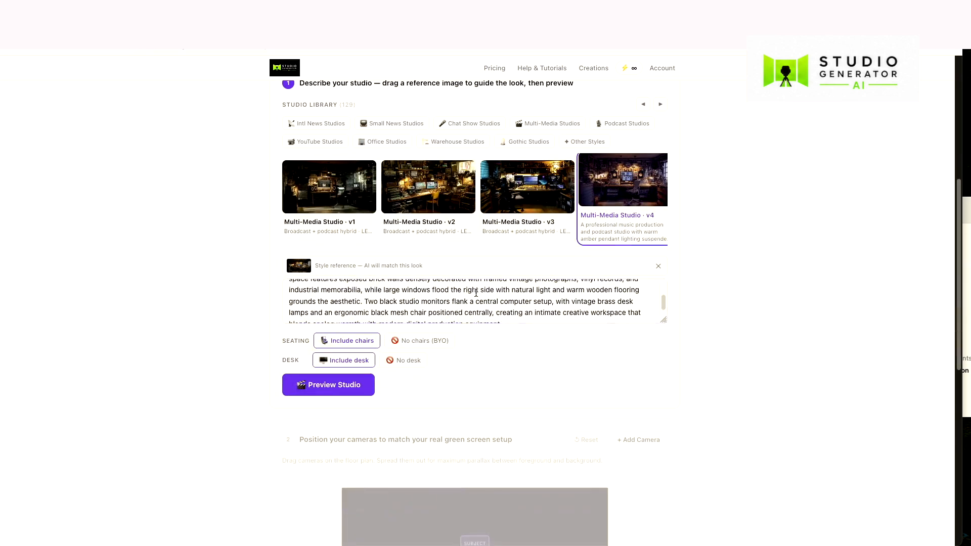
scroll(524, 175, "up", 4)
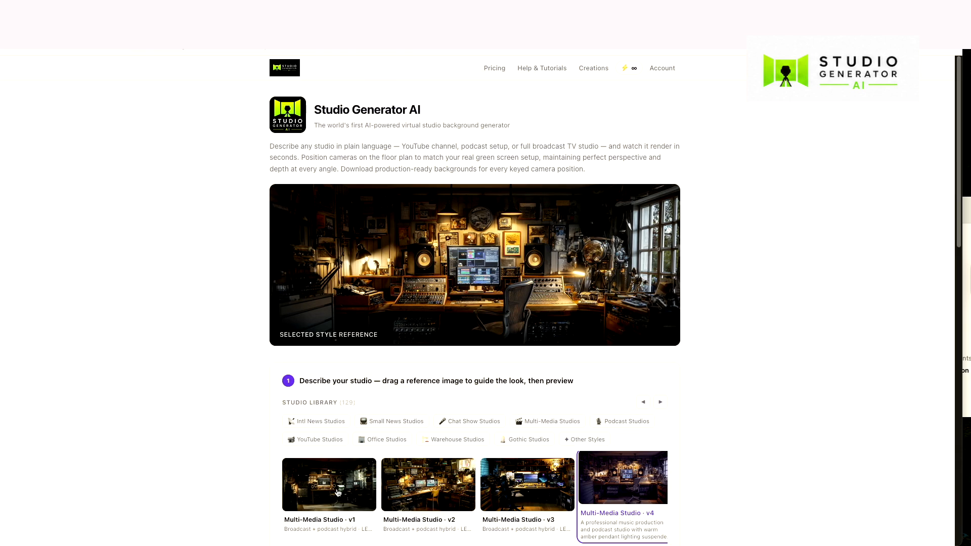
left_click(337, 491)
scroll(379, 289, "down", 6)
scroll(425, 106, "up", 2)
scroll(412, 257, "up", 3)
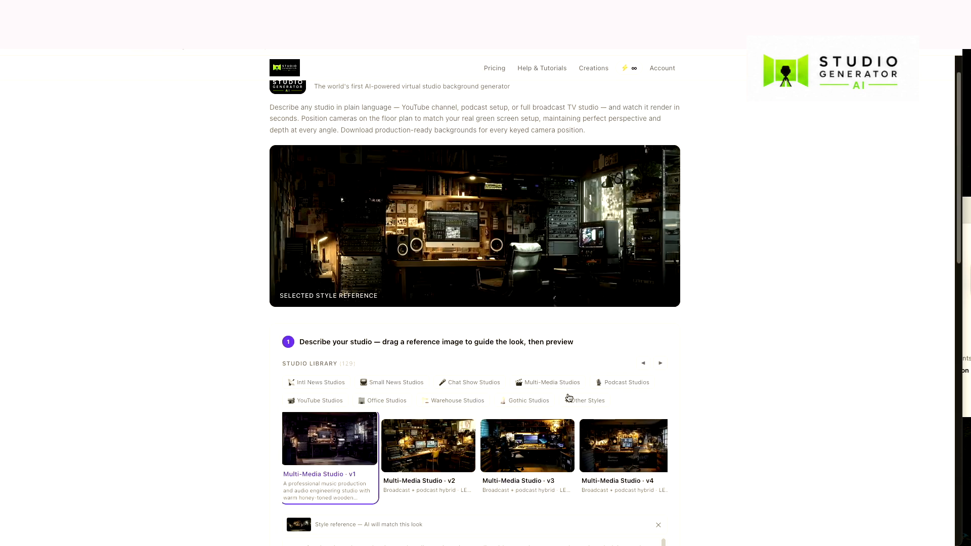
- Try the Webinar / YouTube v2 and v3 presets from the YouTube Studios category as the style reference
left_click(326, 401)
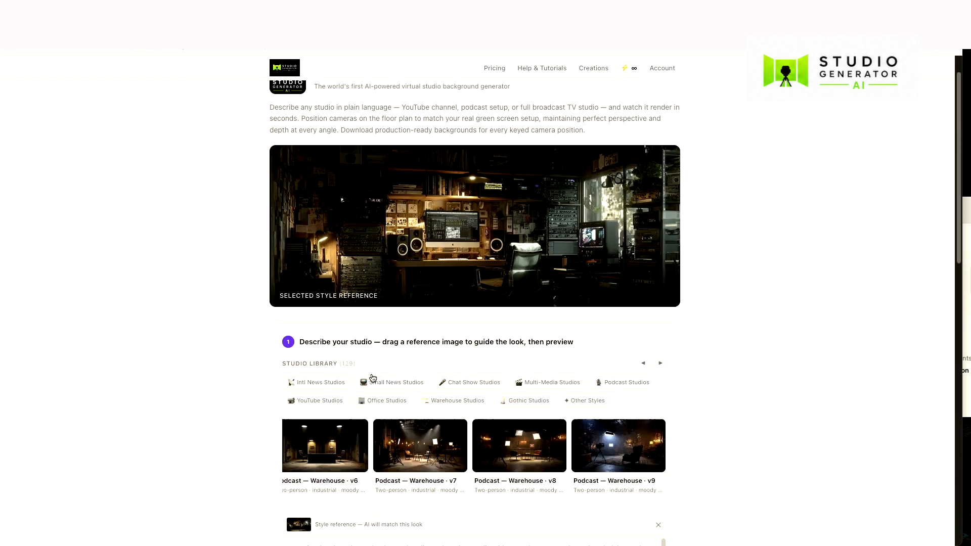
left_click(409, 444)
scroll(439, 435, "down", 4)
scroll(440, 435, "up", 3)
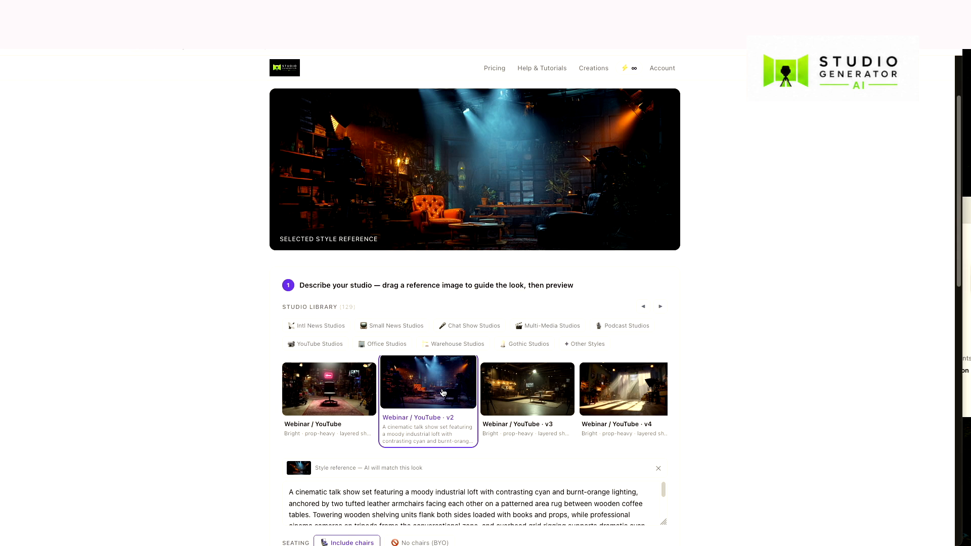
left_click(534, 392)
scroll(524, 288, "up", 3)
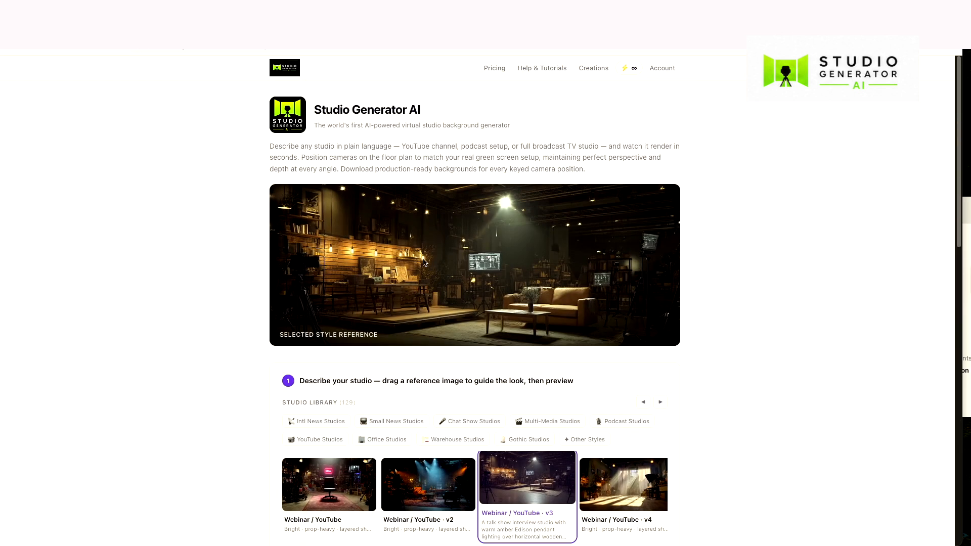
- Try the Webinar / YouTube v4 preset as the style reference and read through its studio description
left_click(618, 473)
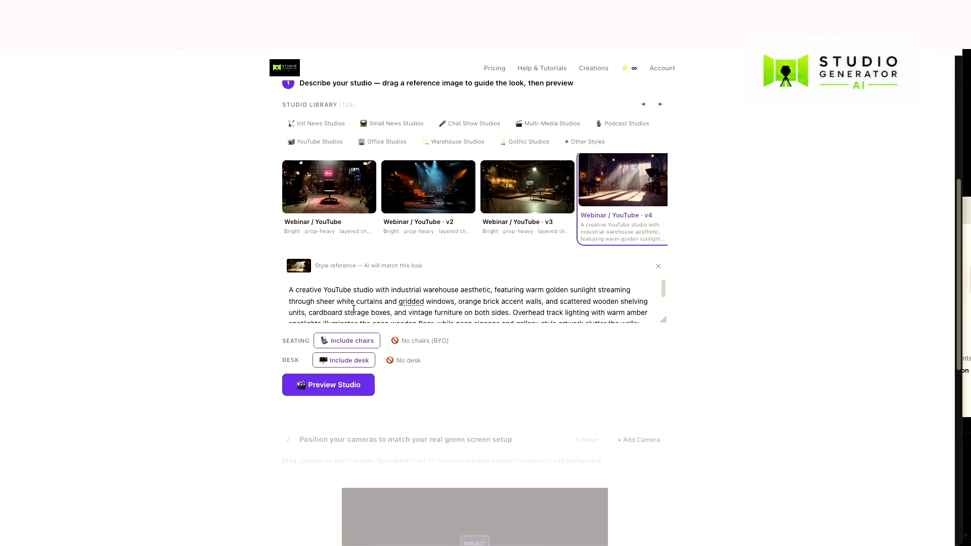
scroll(590, 296, "down", 1)
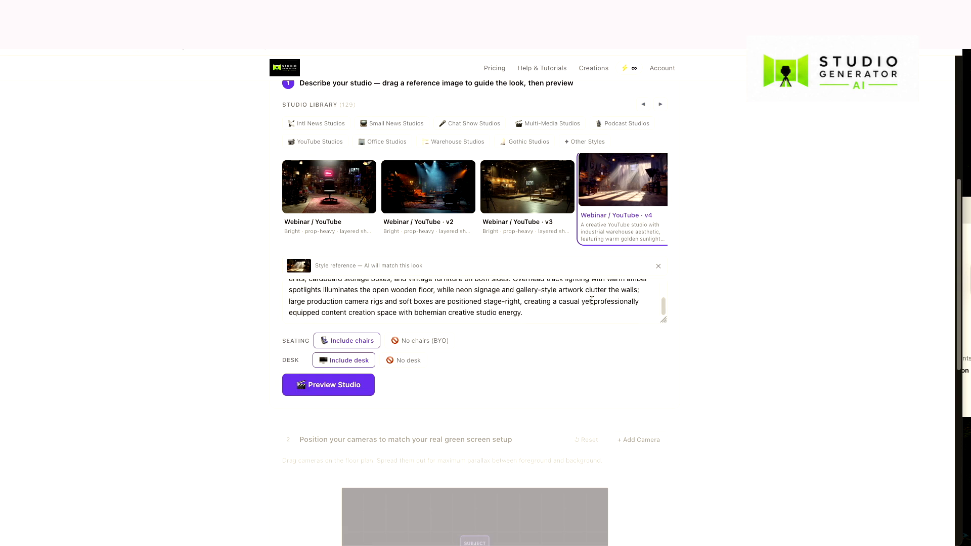
left_click(435, 301)
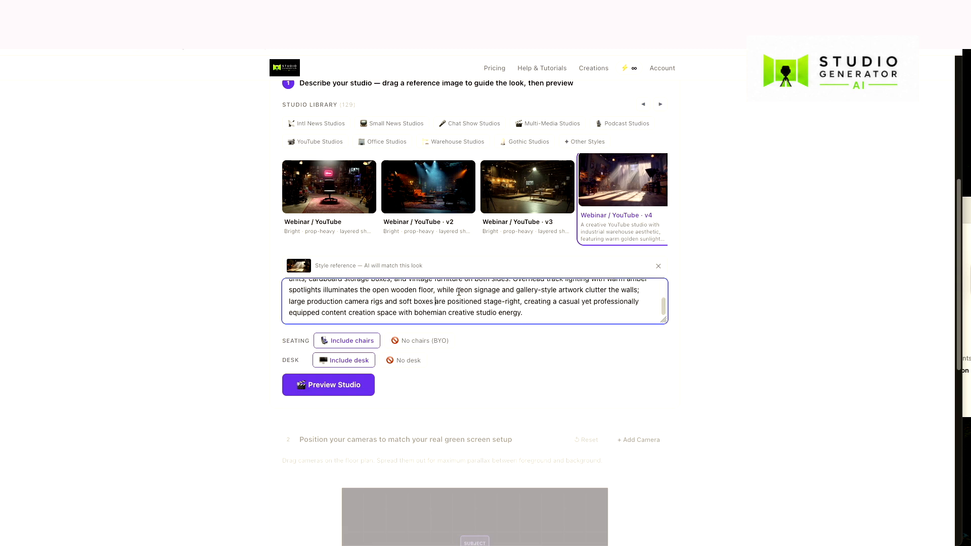
scroll(478, 262, "up", 4)
- Select the Intl News — Large v3 preset from the Intl News Studios category as the style reference
left_click(337, 311)
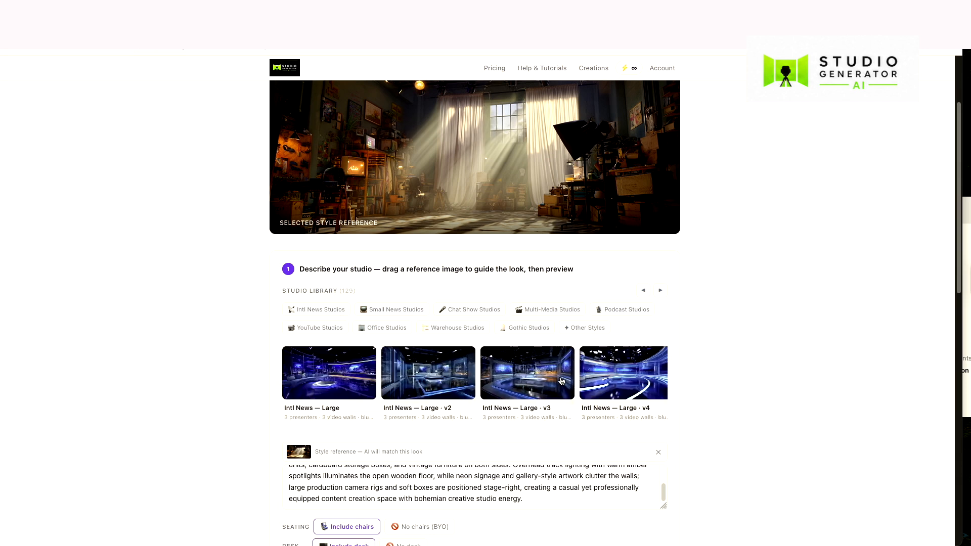
left_click(525, 374)
scroll(501, 283, "down", 1)
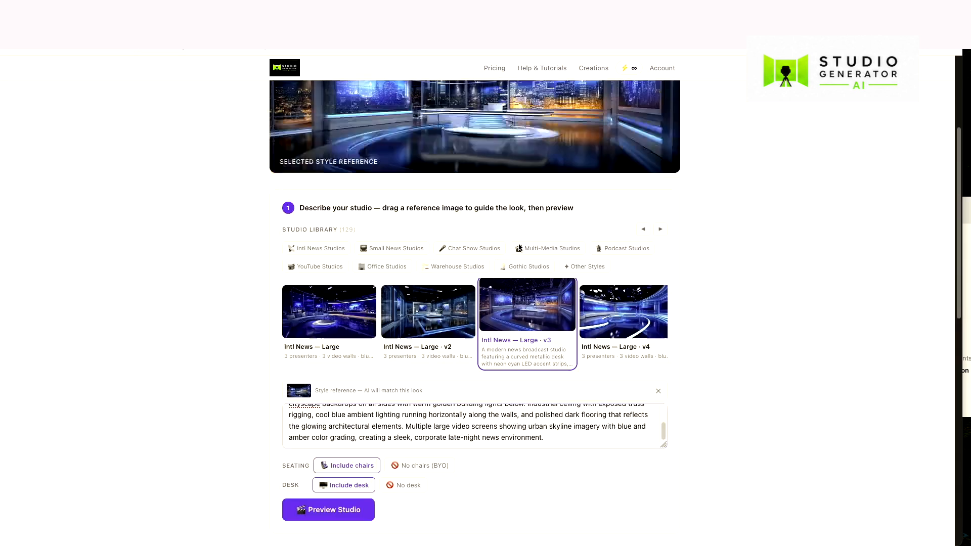
- Review the chosen news studio's reference image and read its full written description
scroll(526, 365, "up", 1)
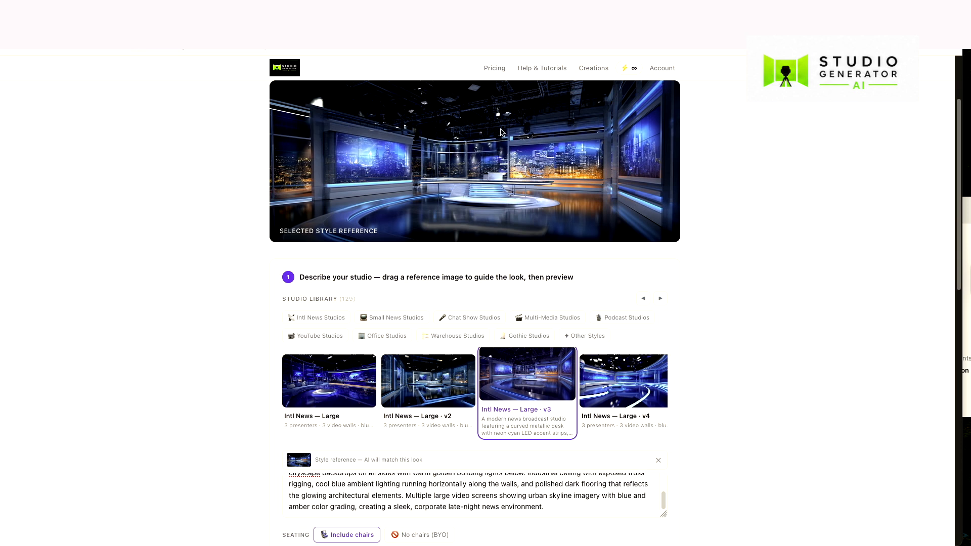
scroll(491, 193, "down", 2)
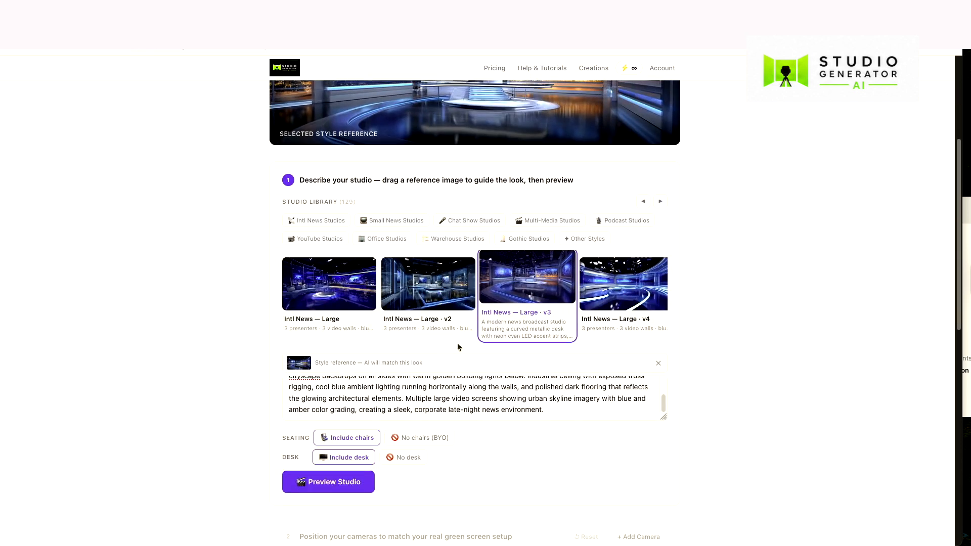
scroll(506, 398, "up", 2)
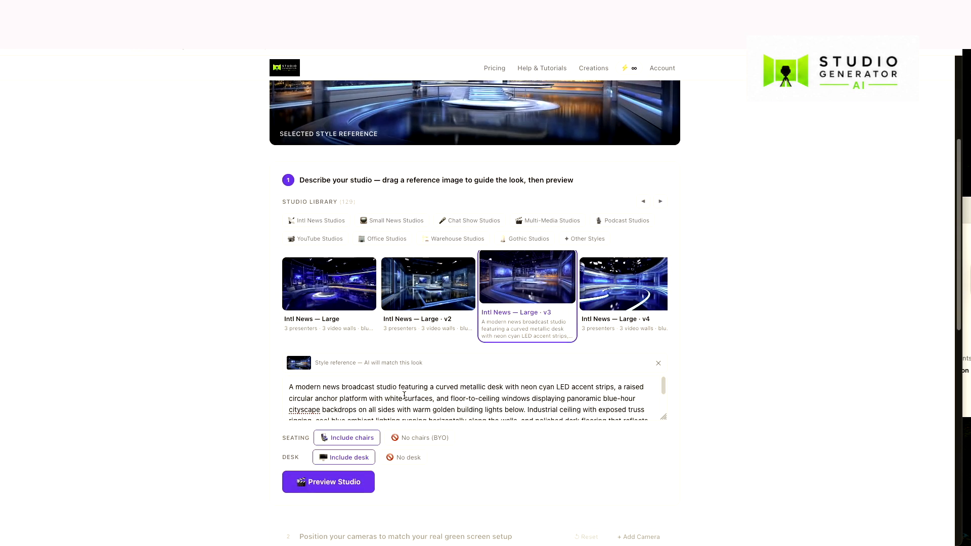
scroll(549, 401, "down", 4)
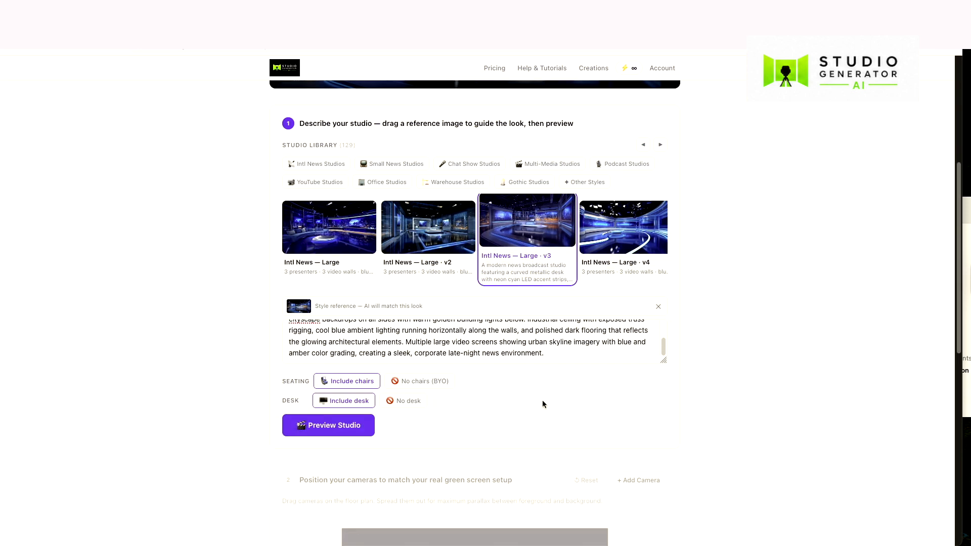
scroll(534, 250, "up", 3)
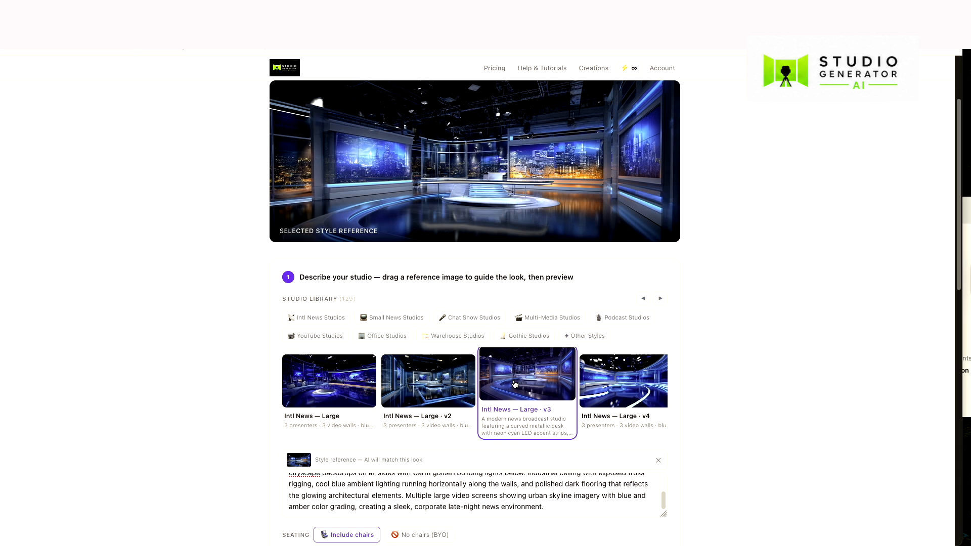
scroll(573, 187, "down", 3)
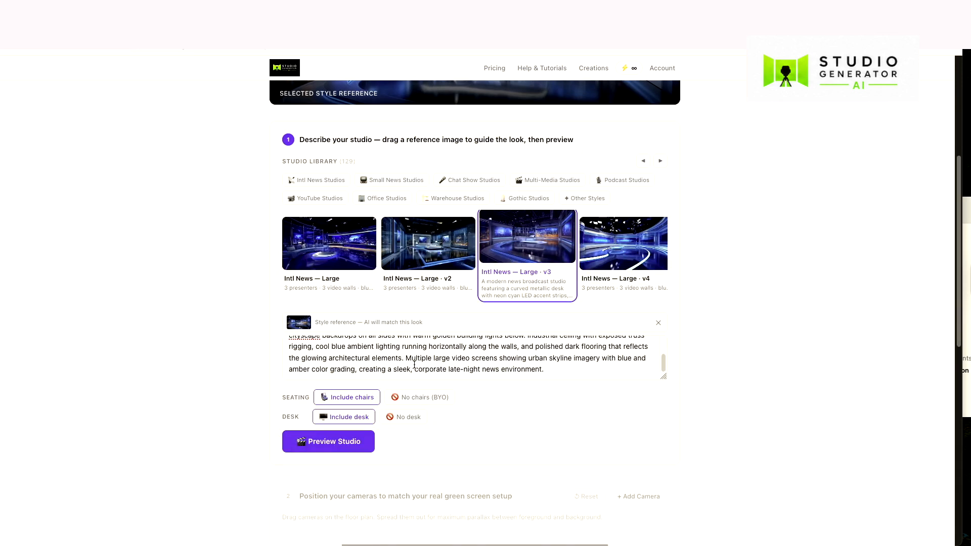
scroll(514, 399, "down", 1)
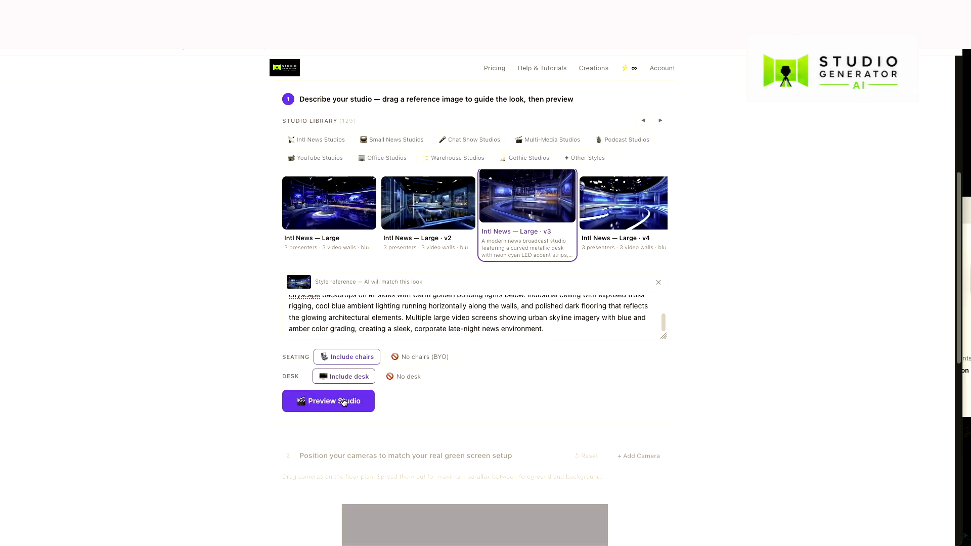
- Generate a studio preview from the Intl News — Large v3 style reference and description
left_click(352, 399)
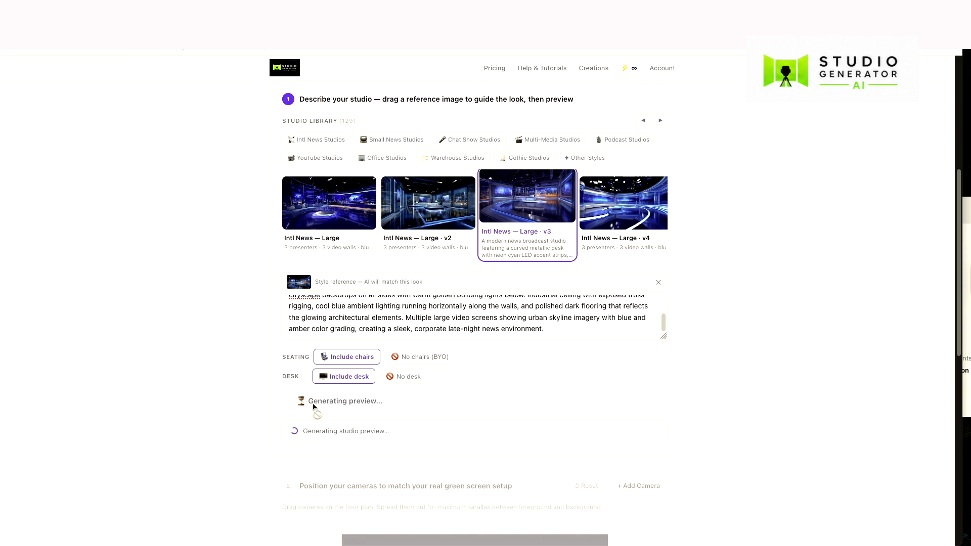
scroll(514, 322, "up", 2)
scroll(485, 284, "up", 3)
scroll(508, 314, "down", 4)
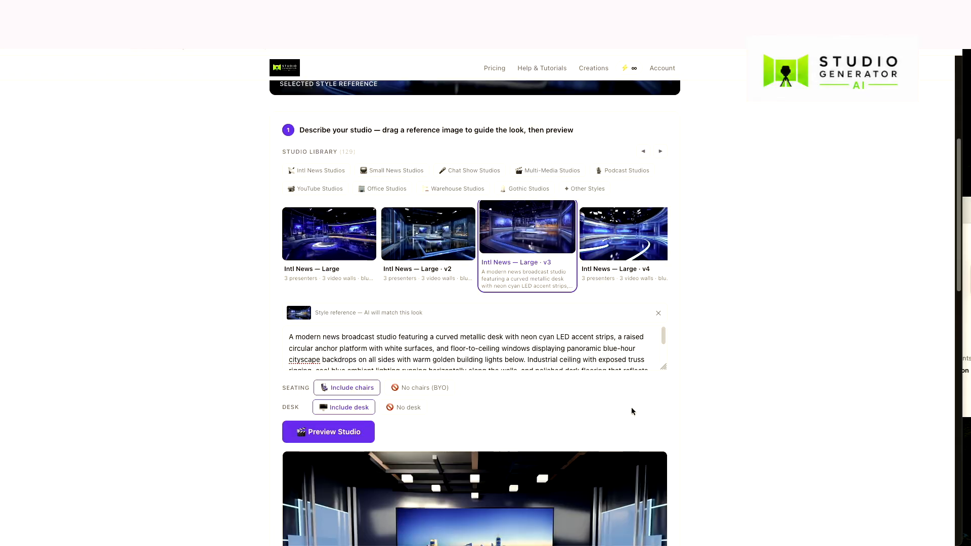
- Compare the generated studio preview with the selected style reference image and the description text
scroll(541, 408, "down", 5)
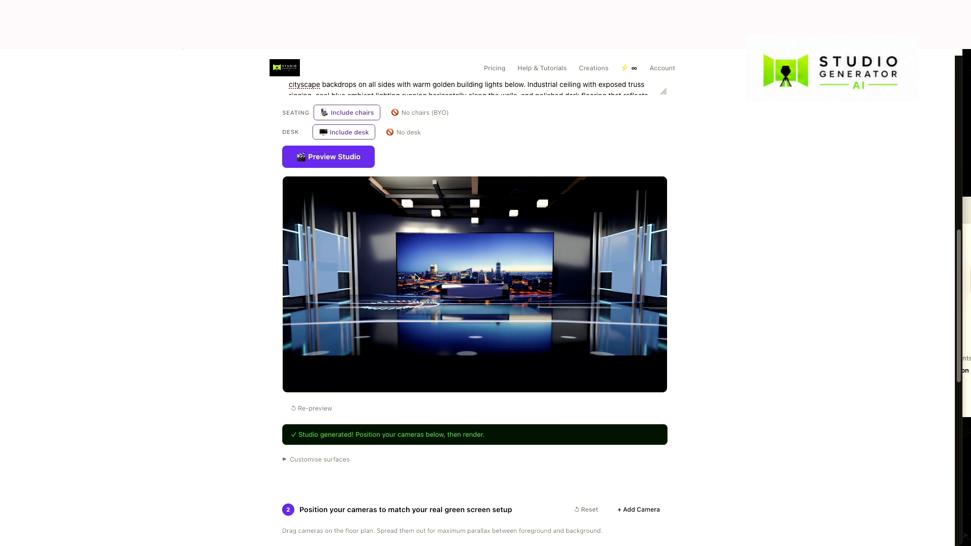
scroll(514, 280, "up", 10)
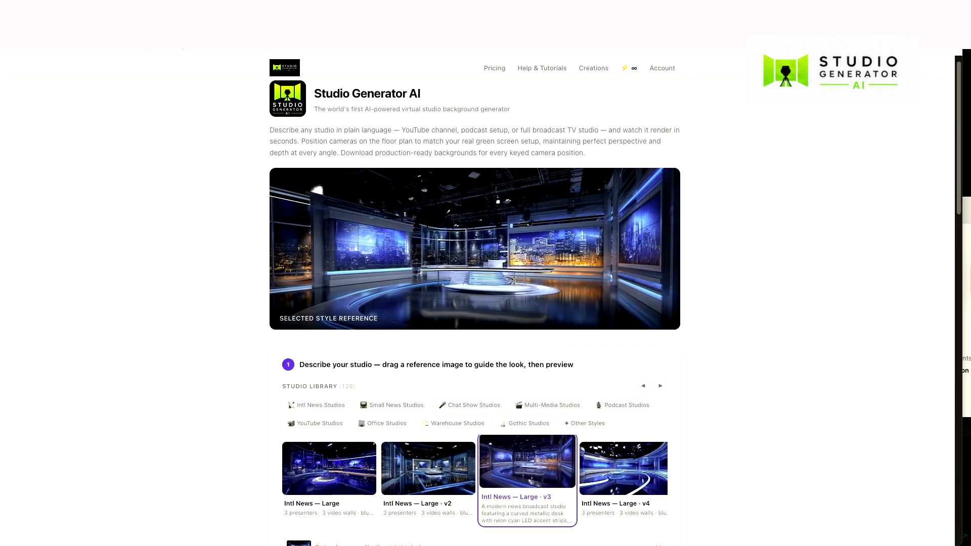
scroll(547, 279, "down", 6)
scroll(547, 280, "down", 5)
scroll(542, 321, "down", 2)
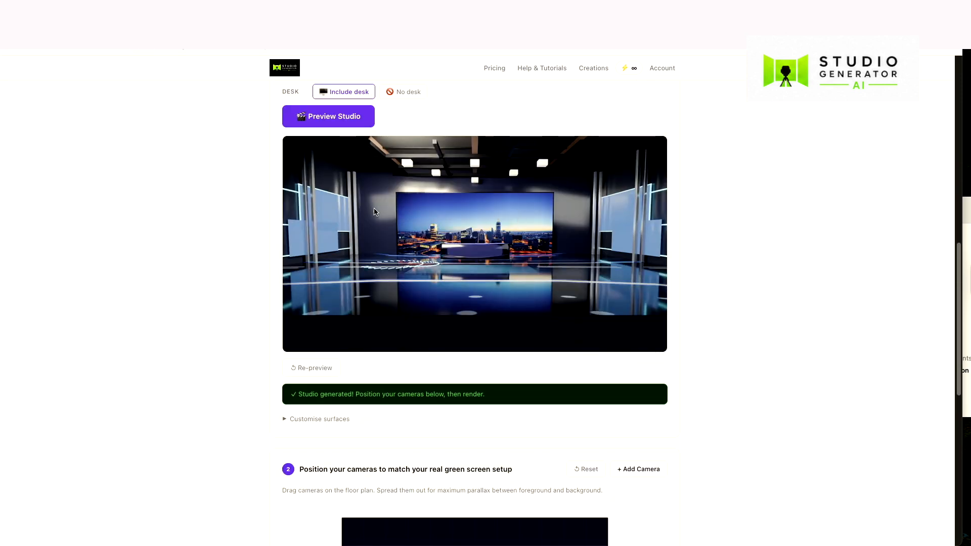
scroll(514, 259, "up", 5)
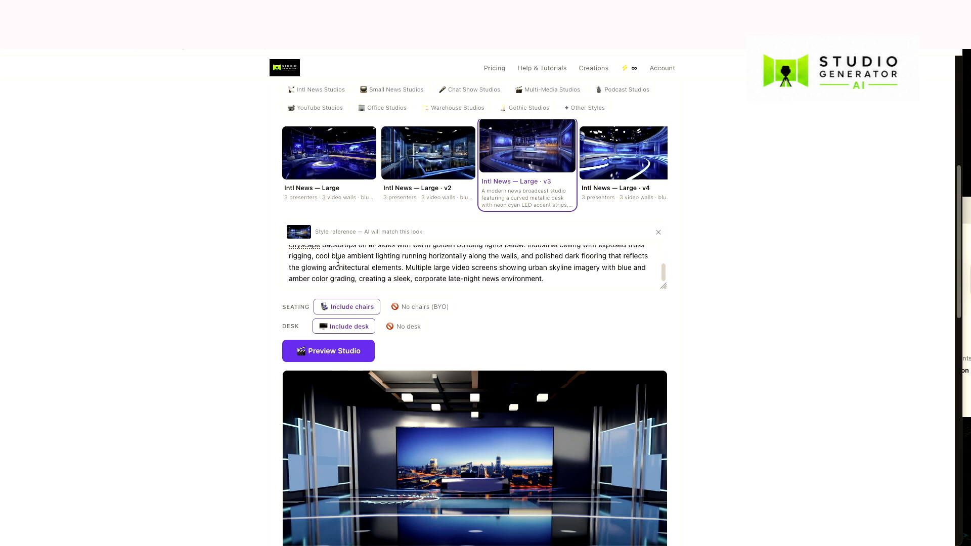
scroll(536, 271, "up", 3)
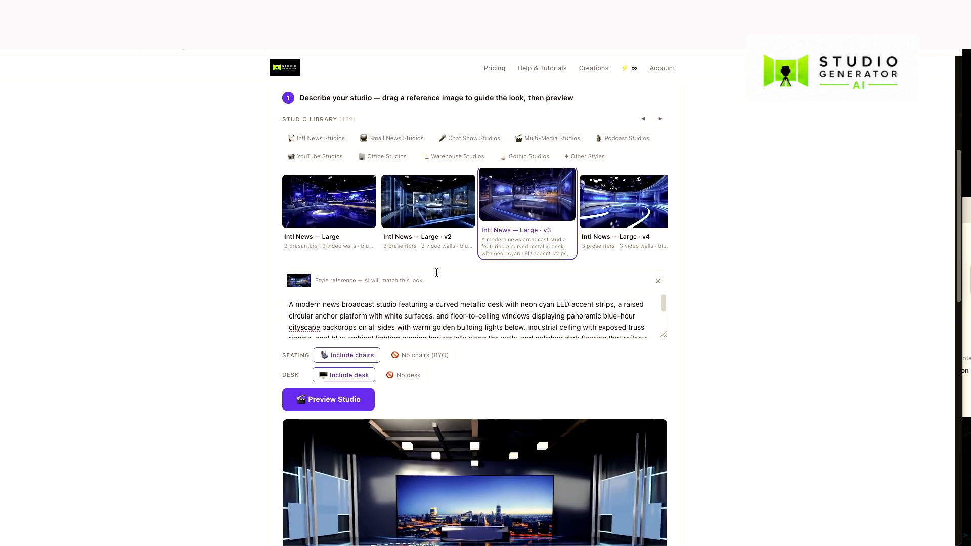
scroll(604, 447, "down", 3)
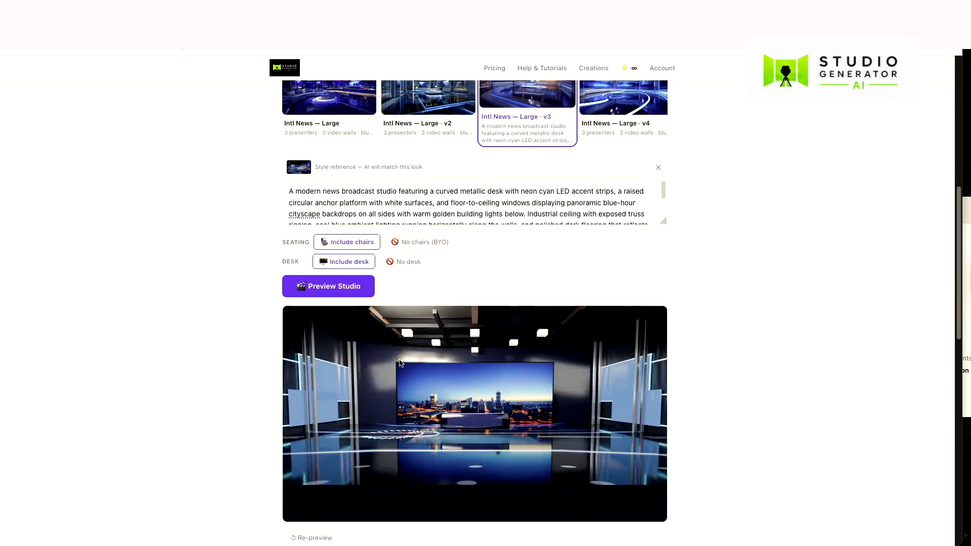
scroll(569, 376, "down", 3)
scroll(540, 297, "down", 3)
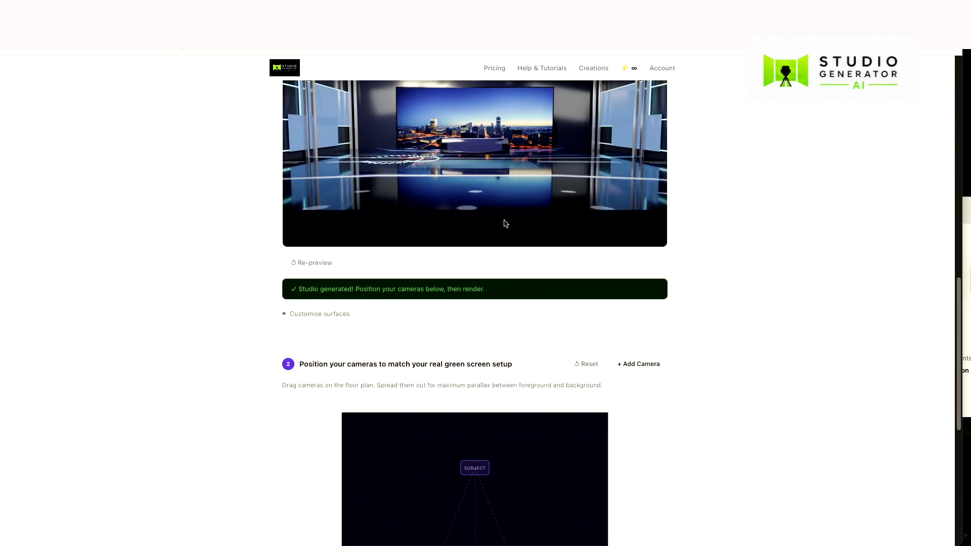
- Examine the camera floor plan, with its subject and three camera positions, against the generated studio preview
scroll(533, 227, "down", 4)
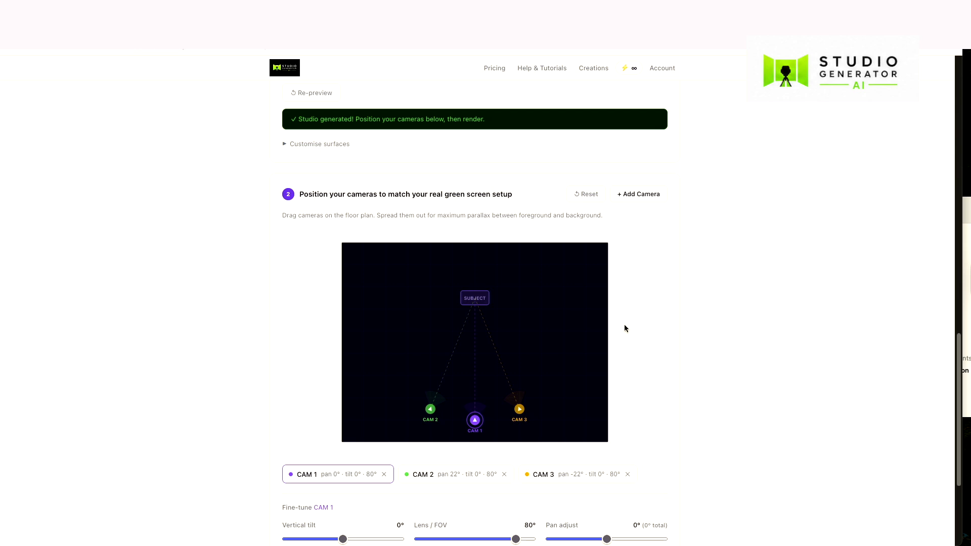
scroll(643, 365, "down", 2)
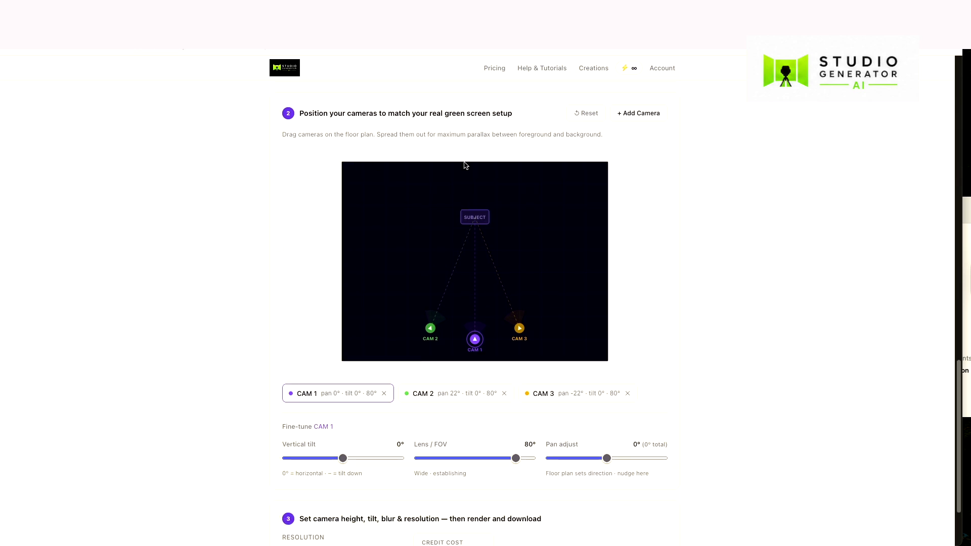
scroll(650, 270, "down", 3)
scroll(651, 271, "up", 2)
scroll(650, 270, "up", 1)
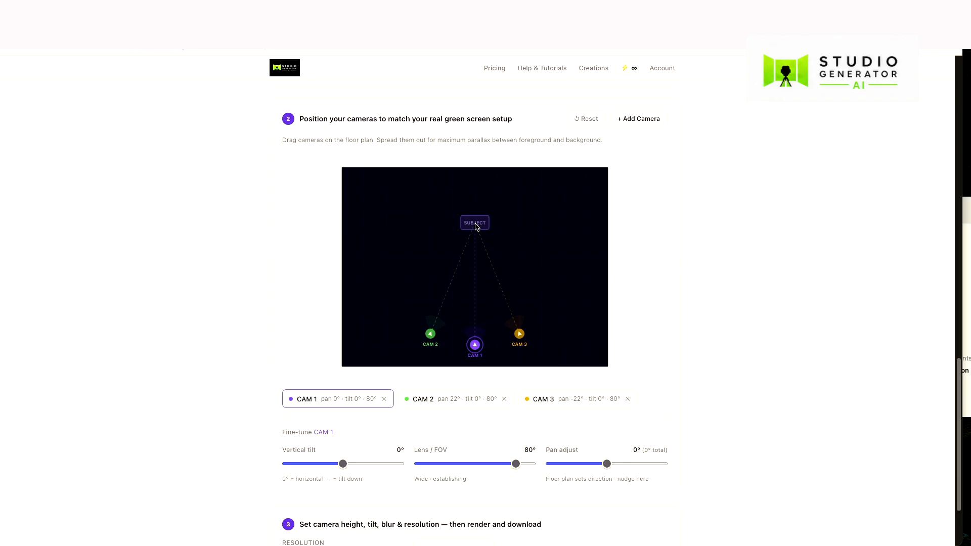
scroll(501, 313, "up", 6)
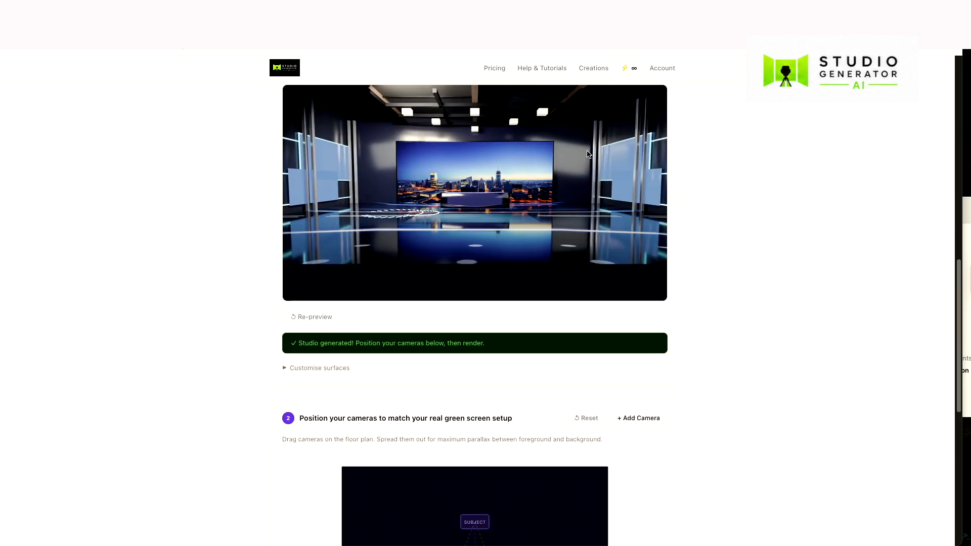
scroll(551, 297, "down", 1)
scroll(500, 289, "up", 1)
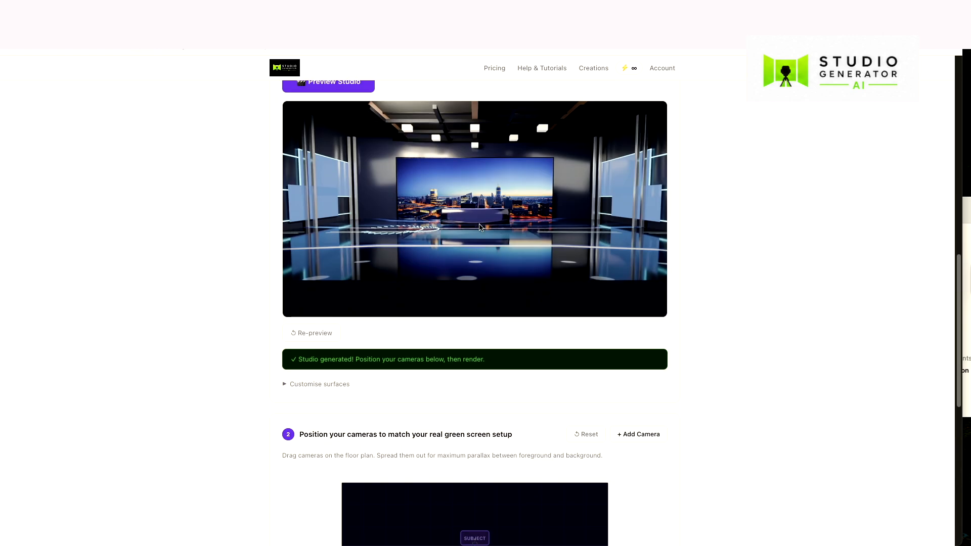
scroll(594, 292, "down", 5)
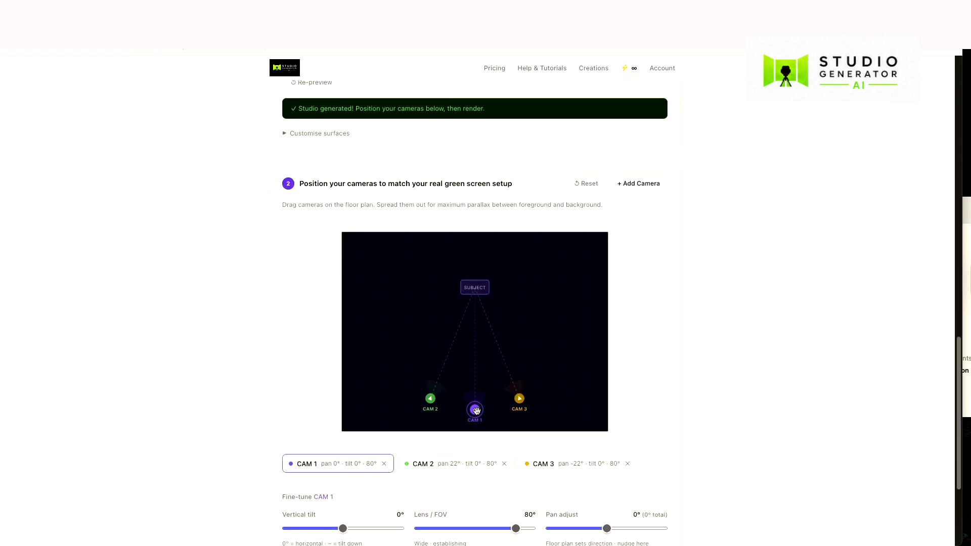
- Move CAM 1 closer to the subject, and place CAM 2 and CAM 3 wide at pan angles of about 56° and -60°
left_click_drag(476, 412, 474, 362)
scroll(642, 342, "down", 3)
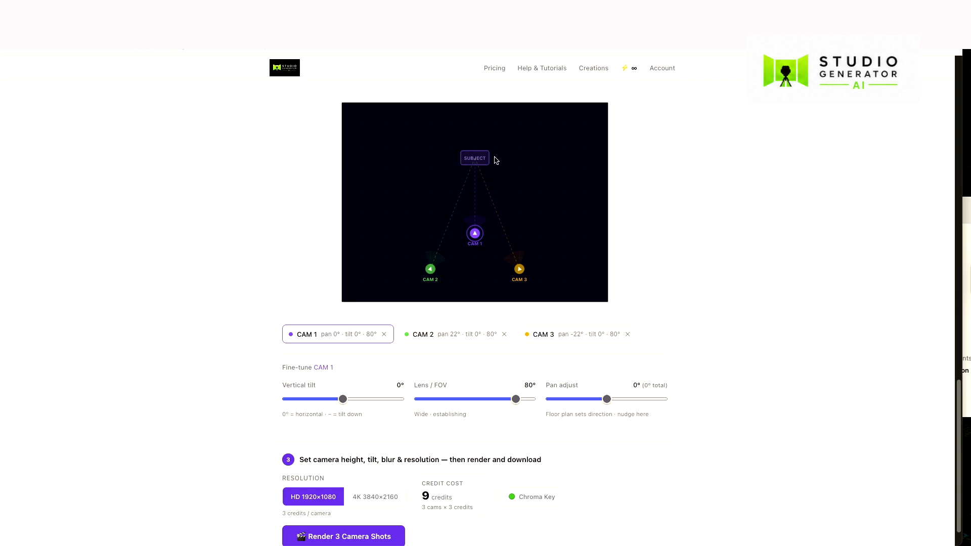
left_click_drag(431, 269, 409, 202)
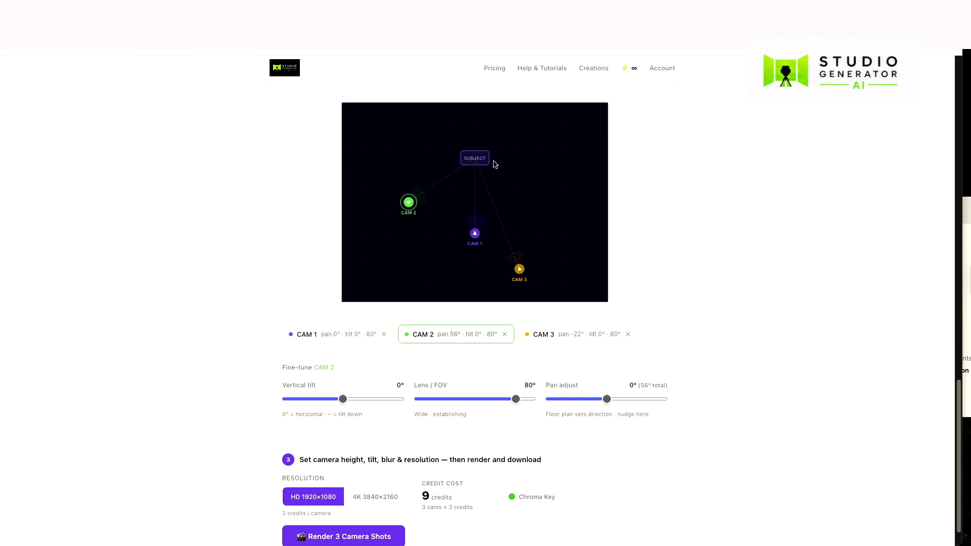
left_click_drag(523, 266, 555, 200)
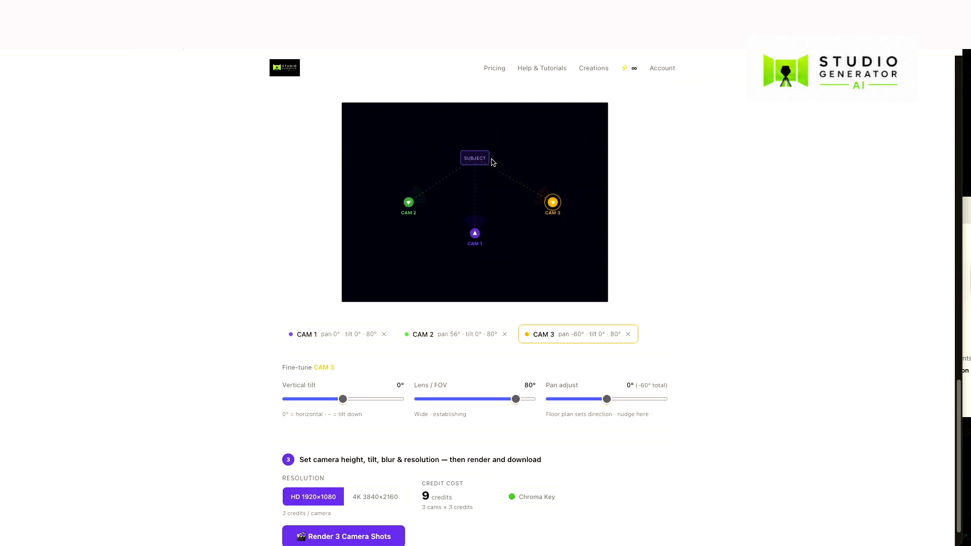
- Bring CAM 2 and CAM 3 close to CAM 1 on the floor plan, at pan angles of about 12° and -14°
left_click_drag(420, 208, 473, 219)
left_click_drag(544, 205, 479, 220)
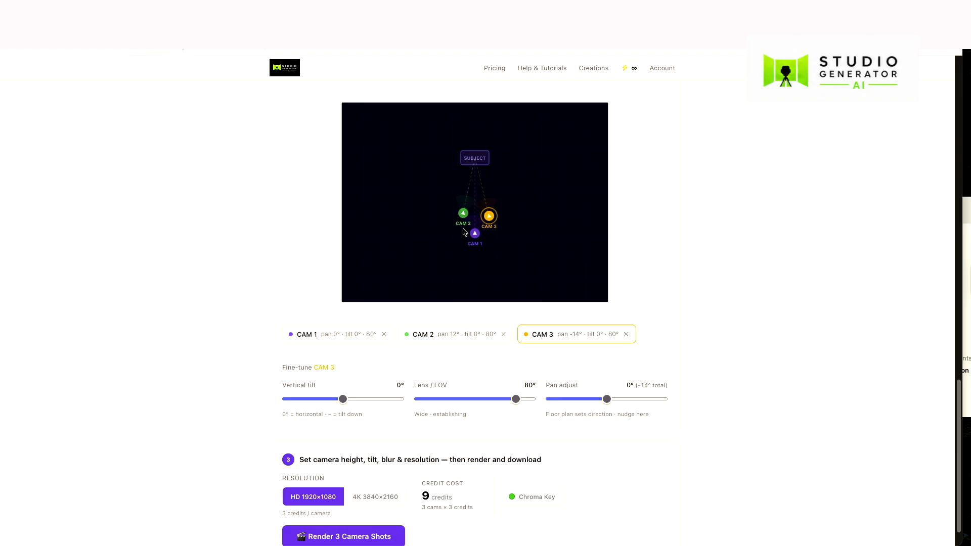
- Spread CAM 2 and CAM 3 out on opposite sides of CAM 1, at pan angles of about 59° and -58°
left_click_drag(464, 211, 399, 178)
left_click_drag(494, 217, 559, 203)
left_click_drag(393, 204, 404, 182)
left_click_drag(553, 203, 543, 203)
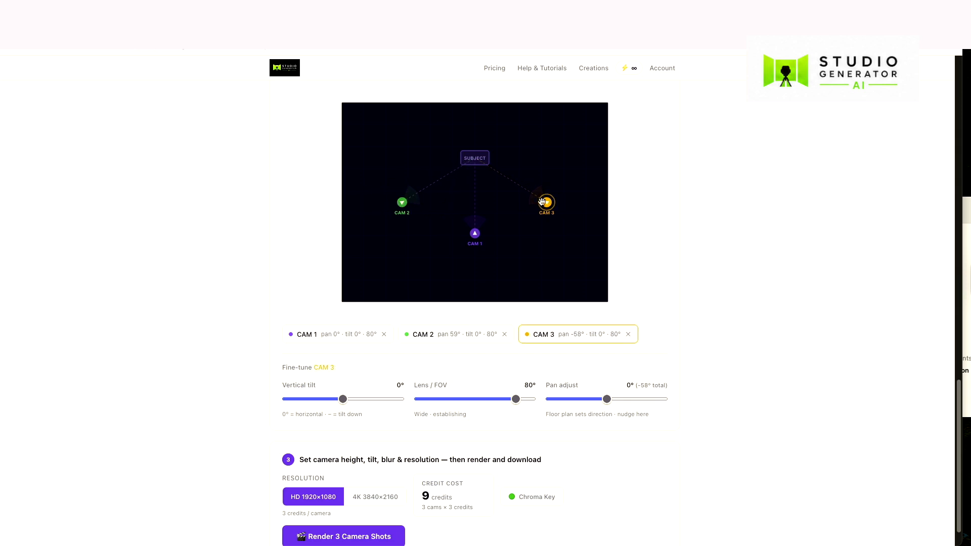
left_click(400, 203)
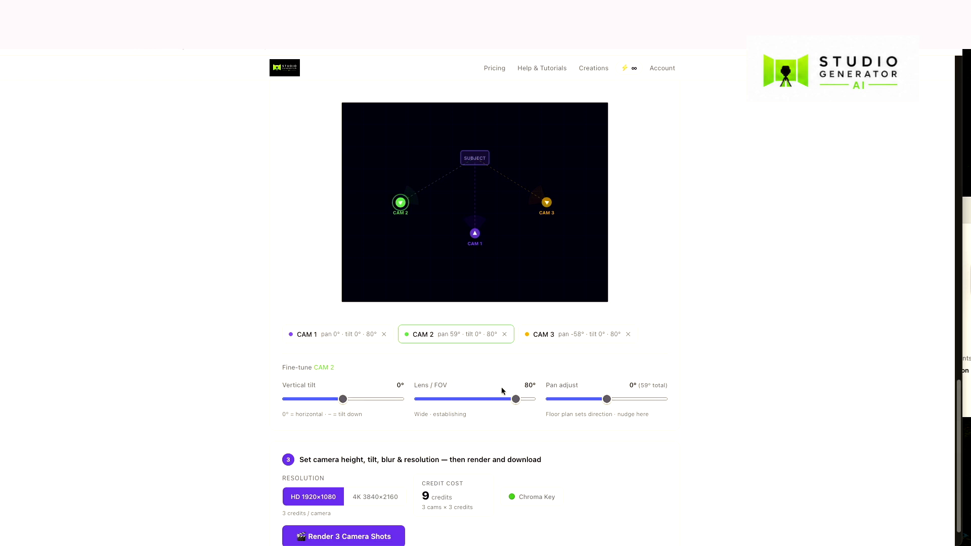
left_click(546, 209)
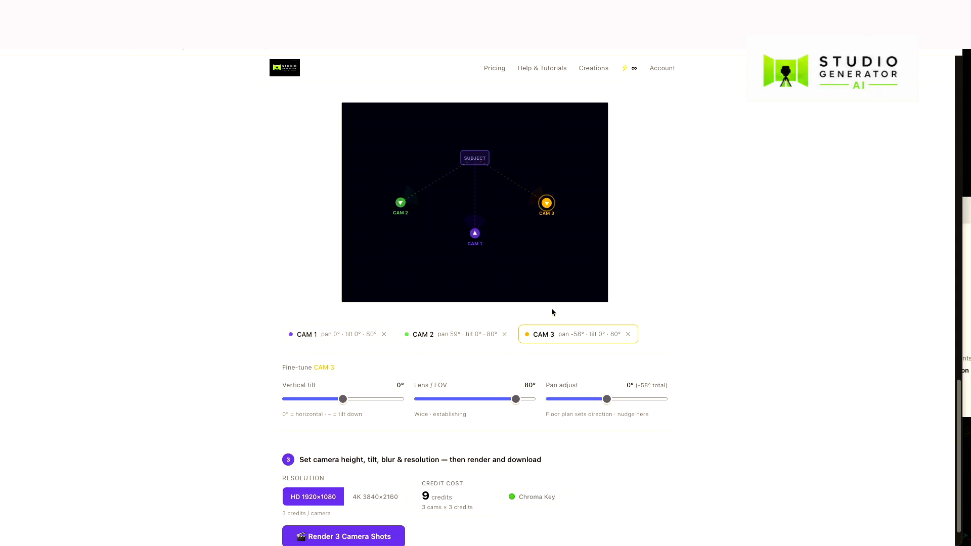
- Render the three camera shots at HD 1920×1080 resolution
scroll(621, 254, "down", 1)
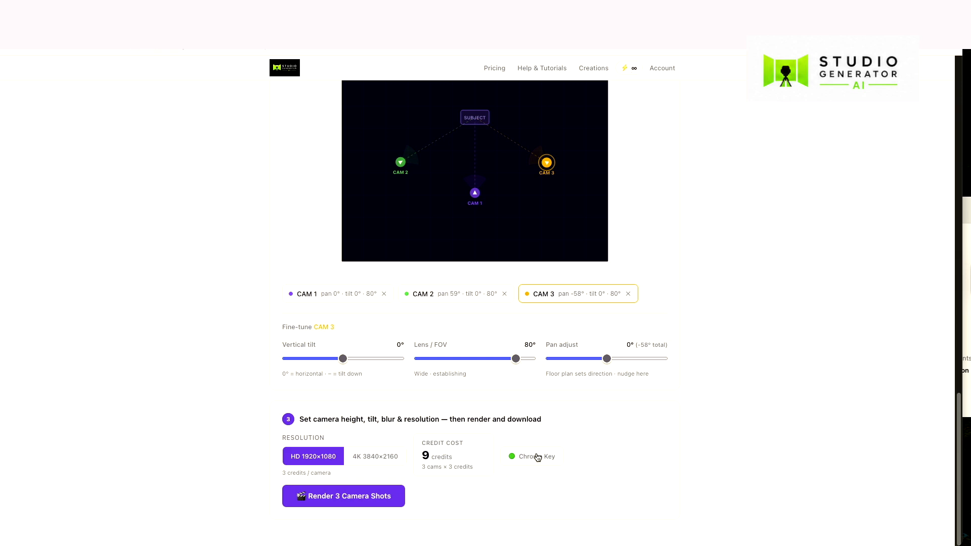
left_click(341, 496)
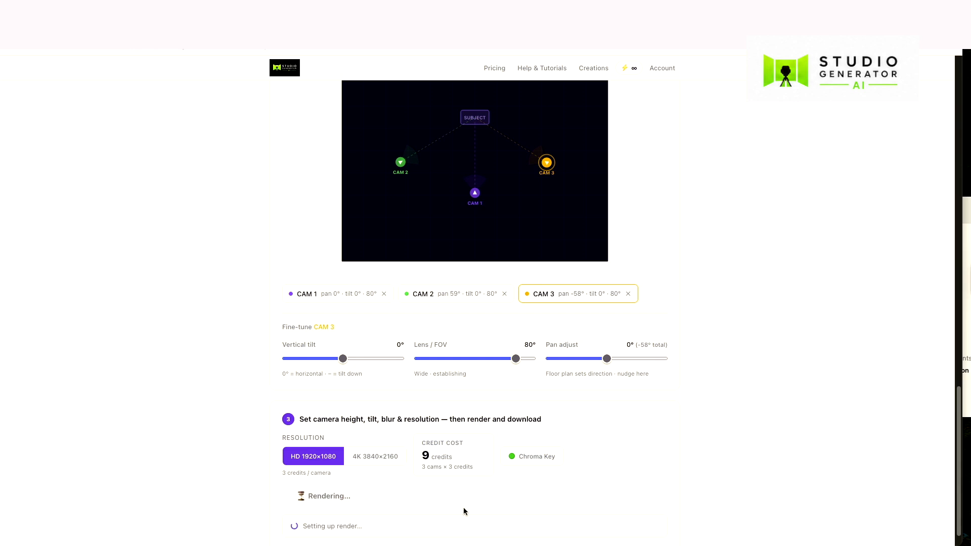
- Review the studio preview and its description against the camera floor plan while the camera shots render
scroll(575, 432, "up", 8)
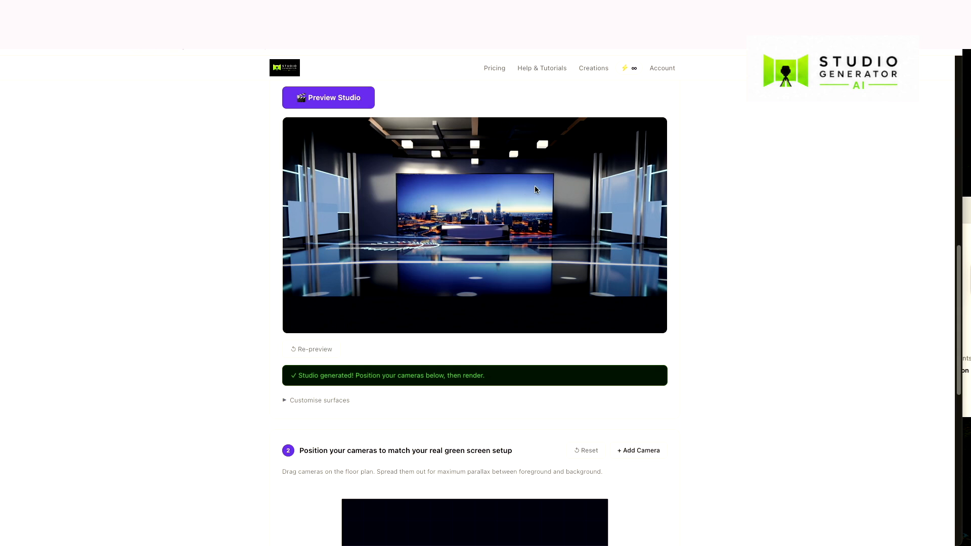
scroll(520, 207, "up", 3)
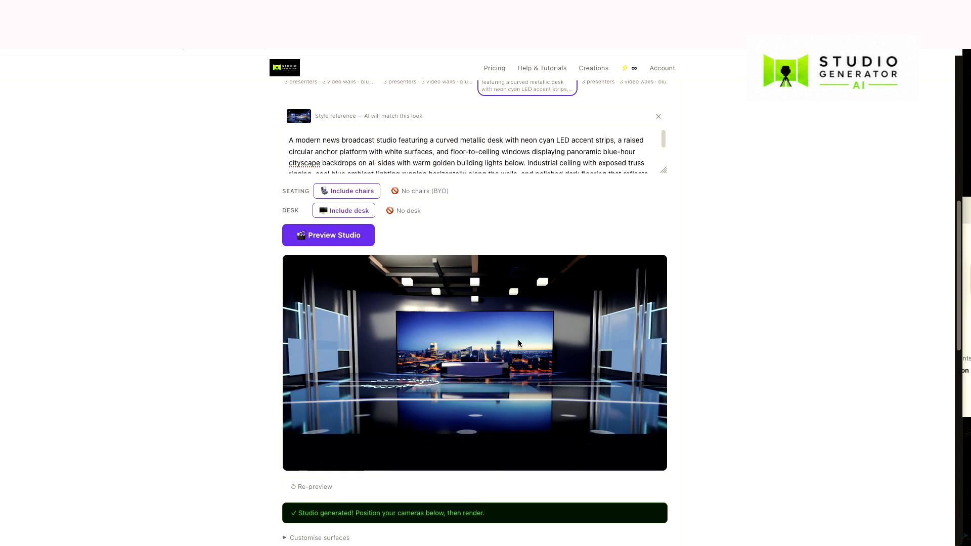
scroll(593, 150, "down", 2)
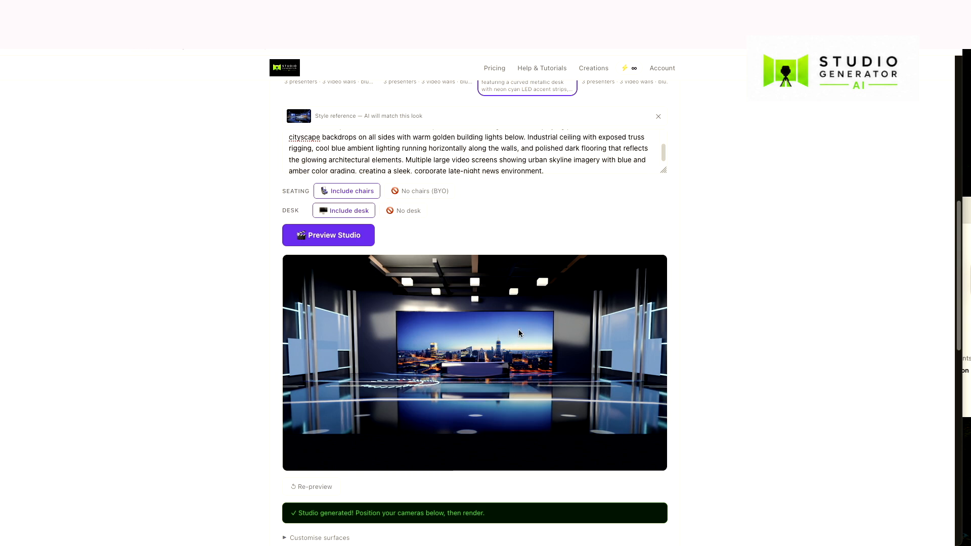
scroll(518, 329, "down", 1)
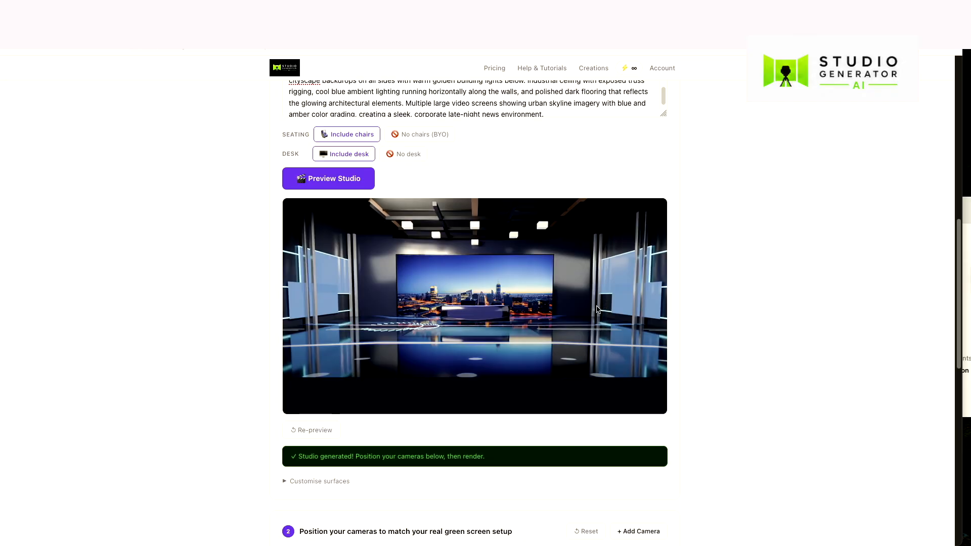
scroll(595, 308, "down", 4)
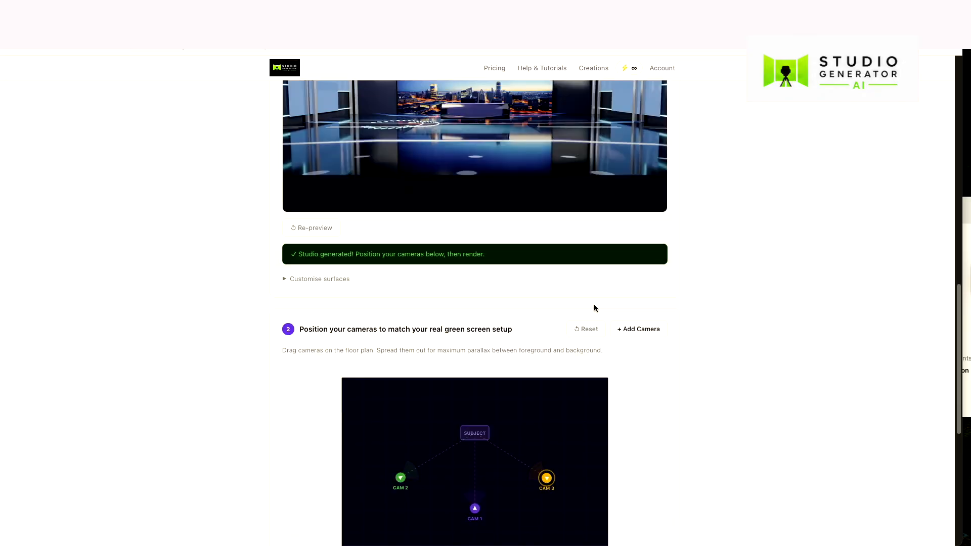
scroll(595, 308, "down", 7)
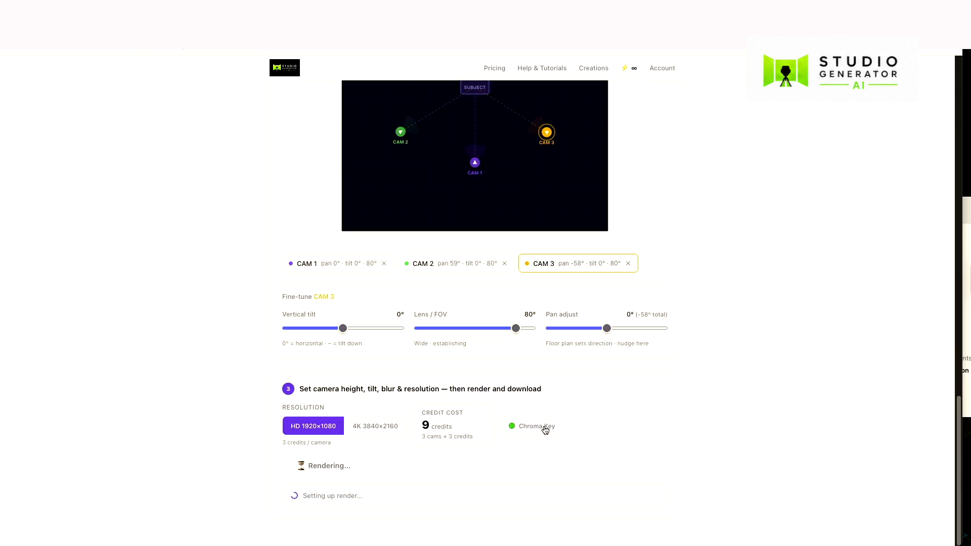
scroll(623, 416, "up", 11)
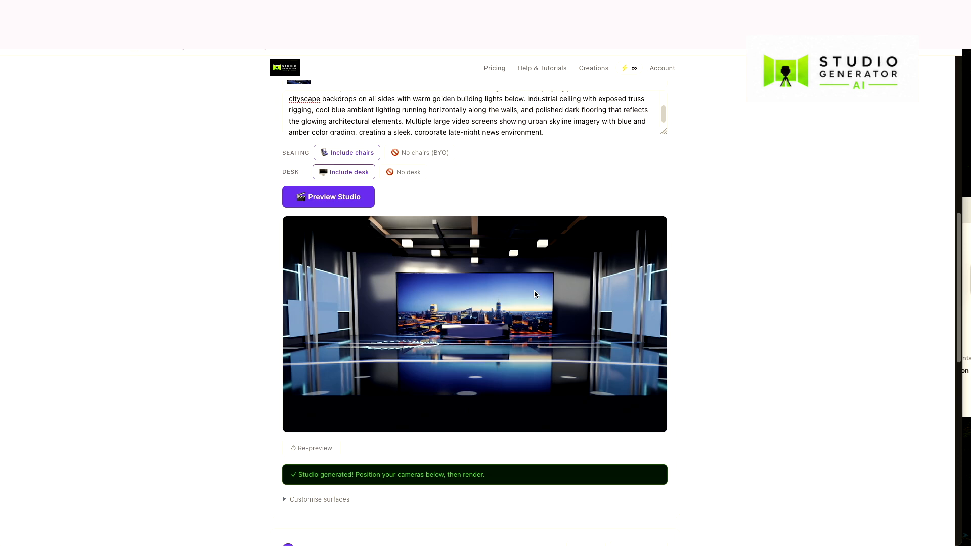
scroll(544, 306, "down", 11)
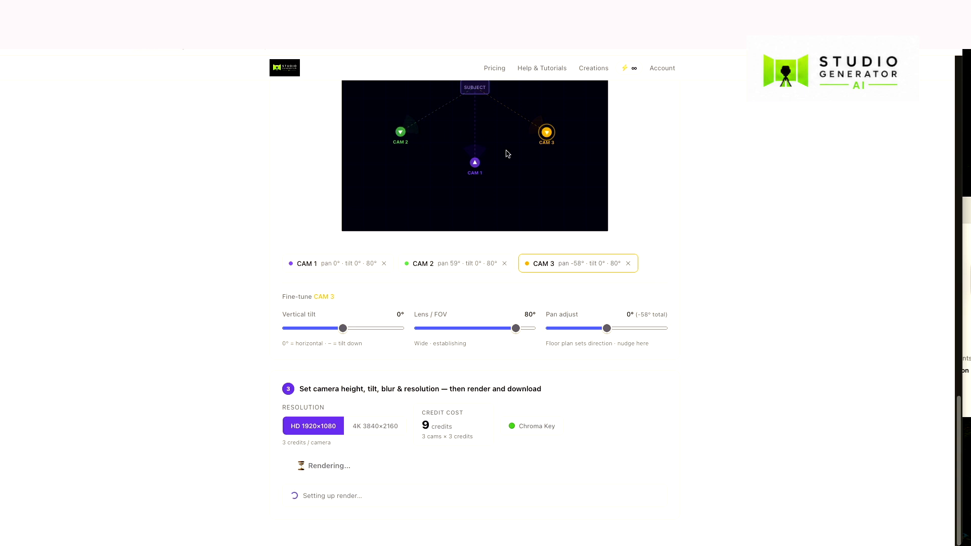
scroll(500, 167, "up", 1)
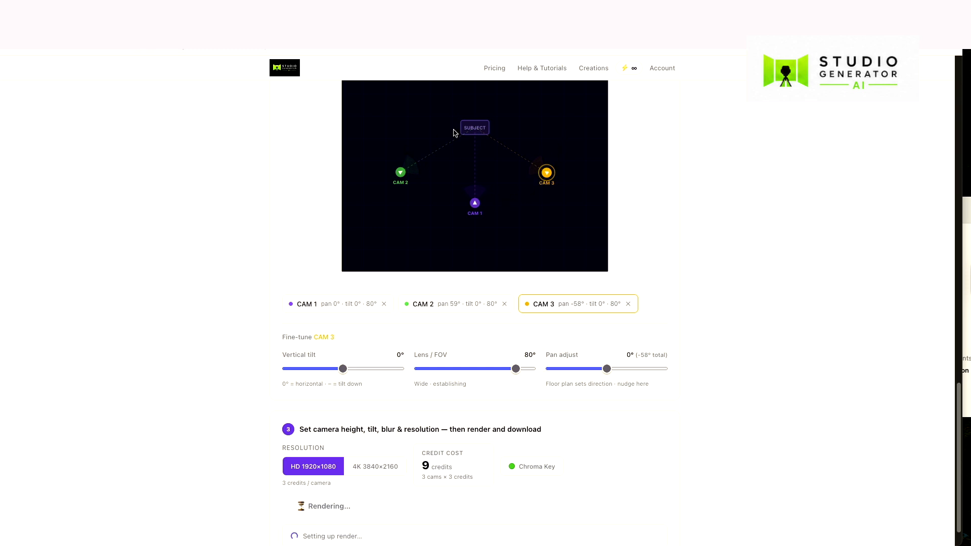
scroll(659, 259, "down", 1)
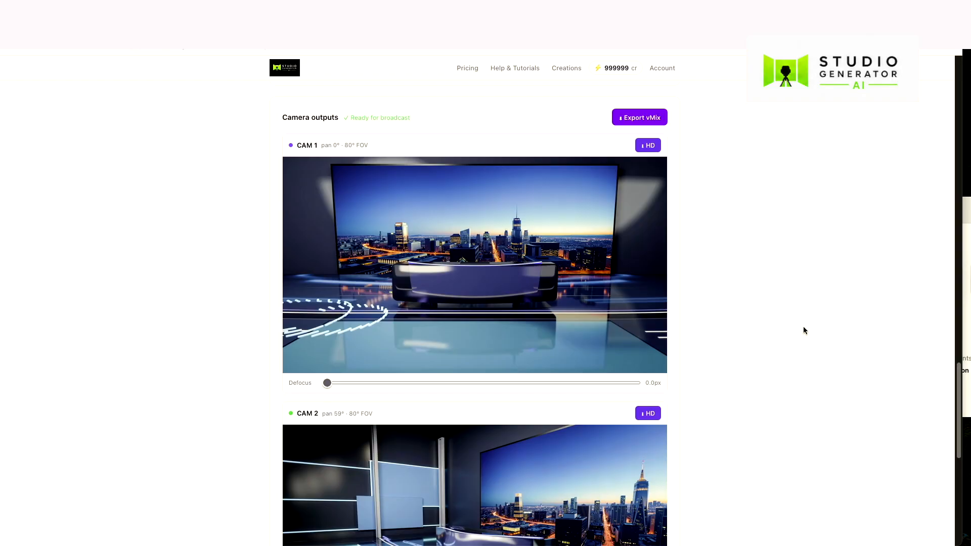
- Examine the rendered outputs of CAM 1, CAM 2 and CAM 3 and compare their viewing angles
scroll(806, 327, "up", 4)
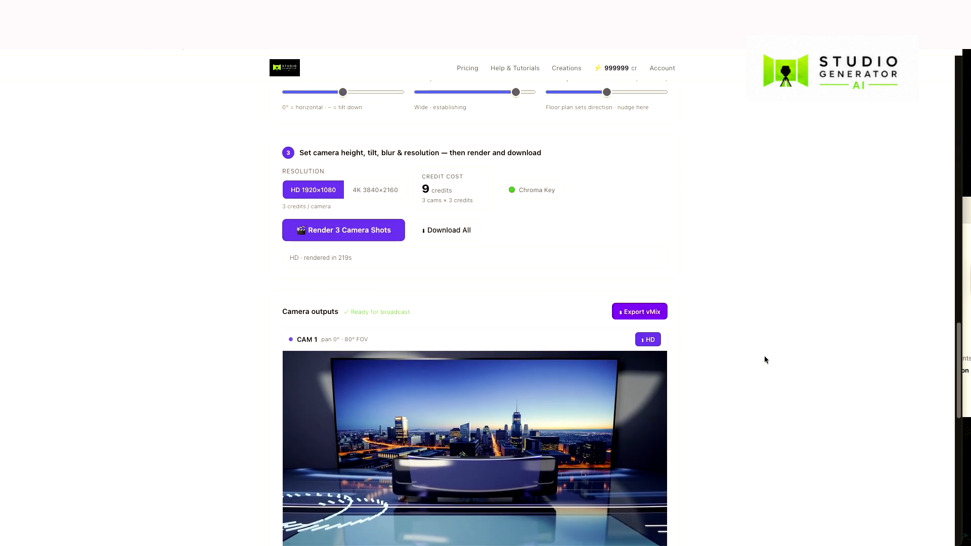
scroll(769, 361, "down", 2)
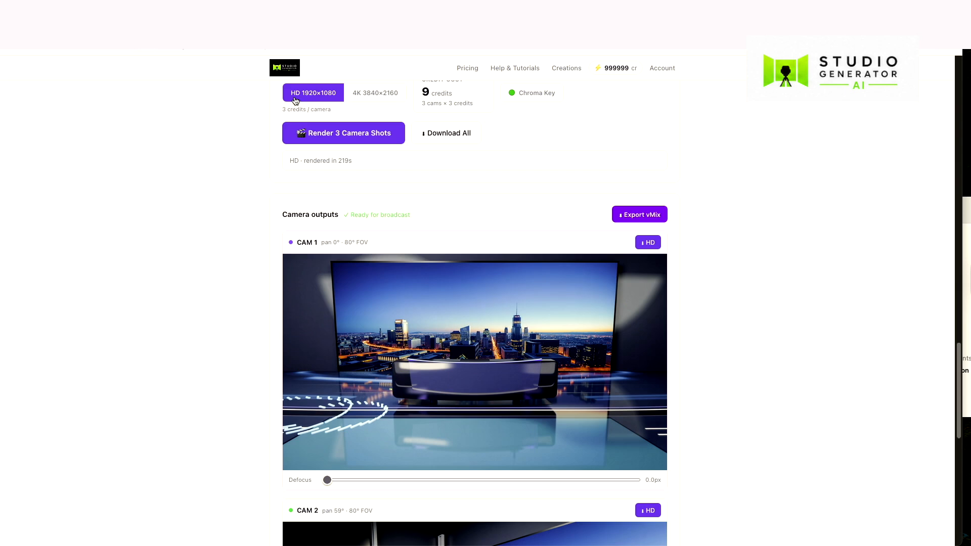
scroll(734, 329, "down", 2)
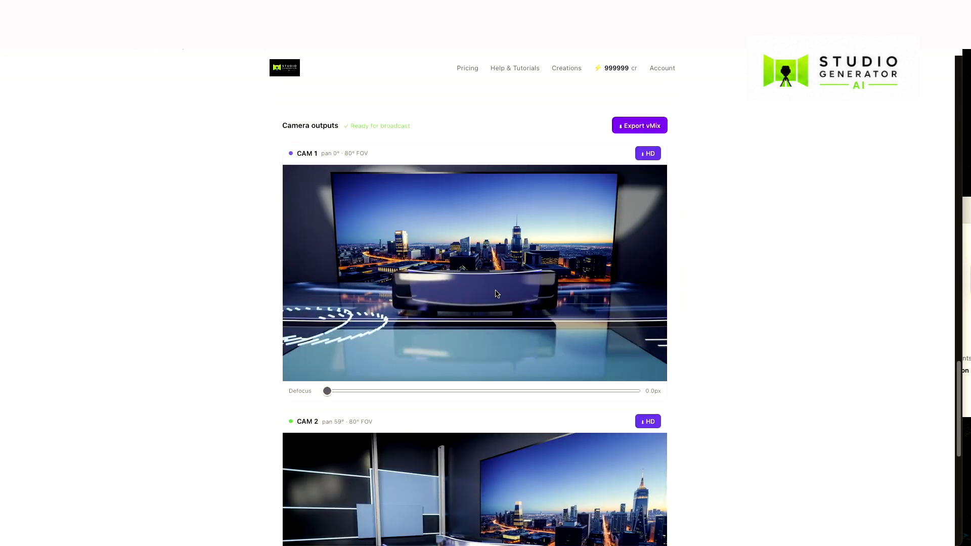
scroll(565, 292, "down", 3)
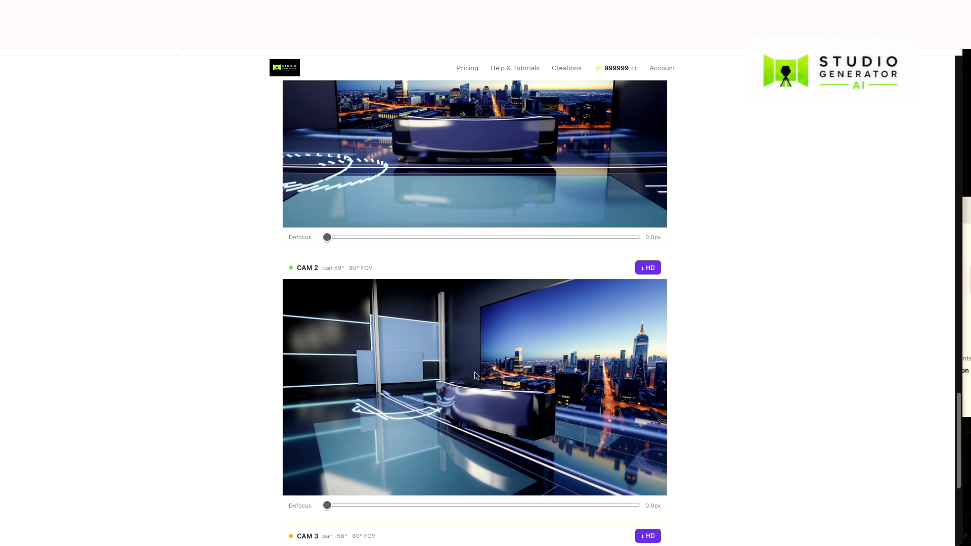
scroll(553, 460, "down", 5)
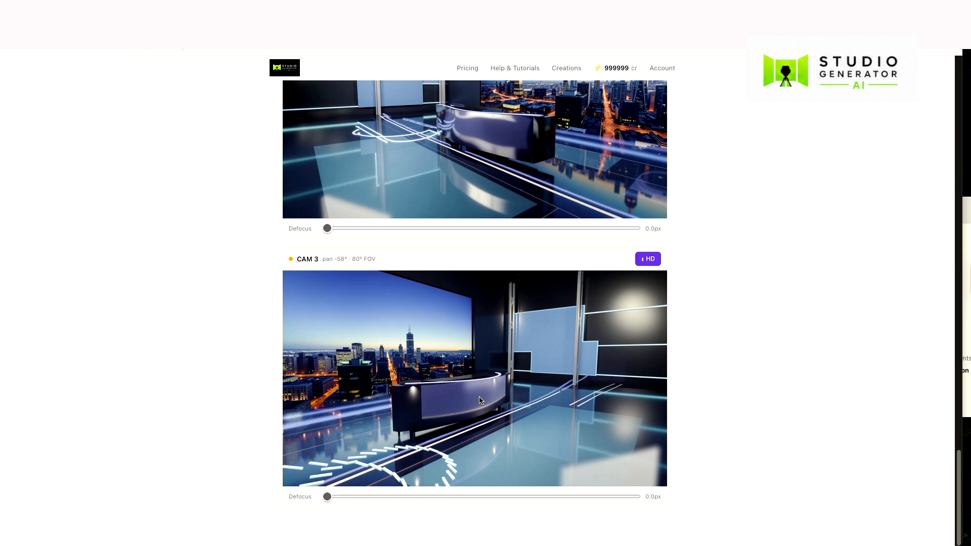
scroll(481, 402, "up", 3)
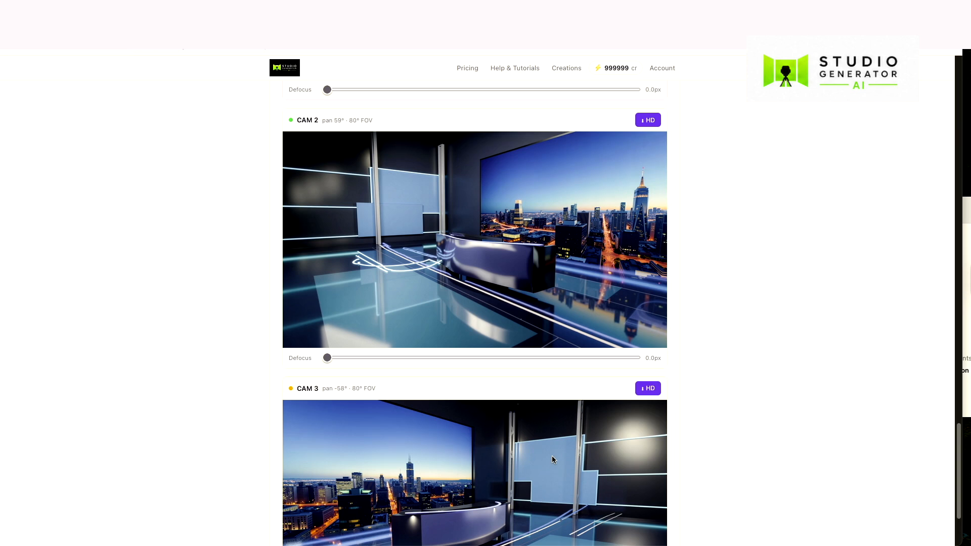
scroll(553, 458, "up", 2)
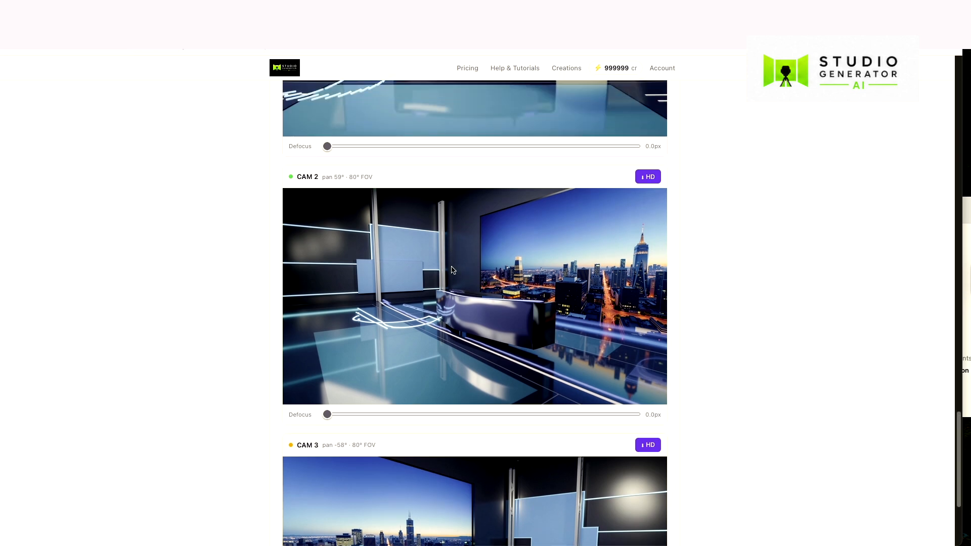
scroll(540, 408, "down", 5)
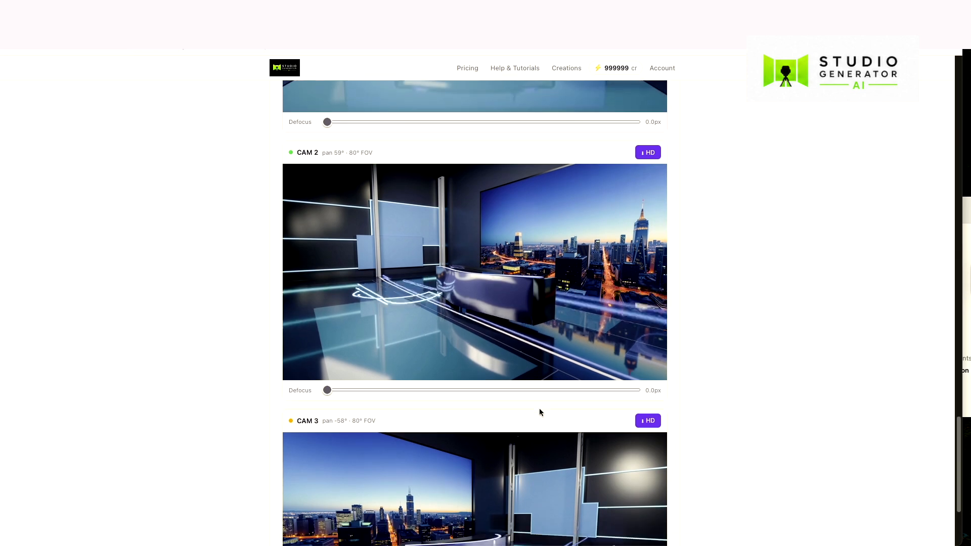
- Set the lens field of view to 45° for both CAM 3 and CAM 2
scroll(515, 344, "up", 3)
scroll(514, 342, "up", 15)
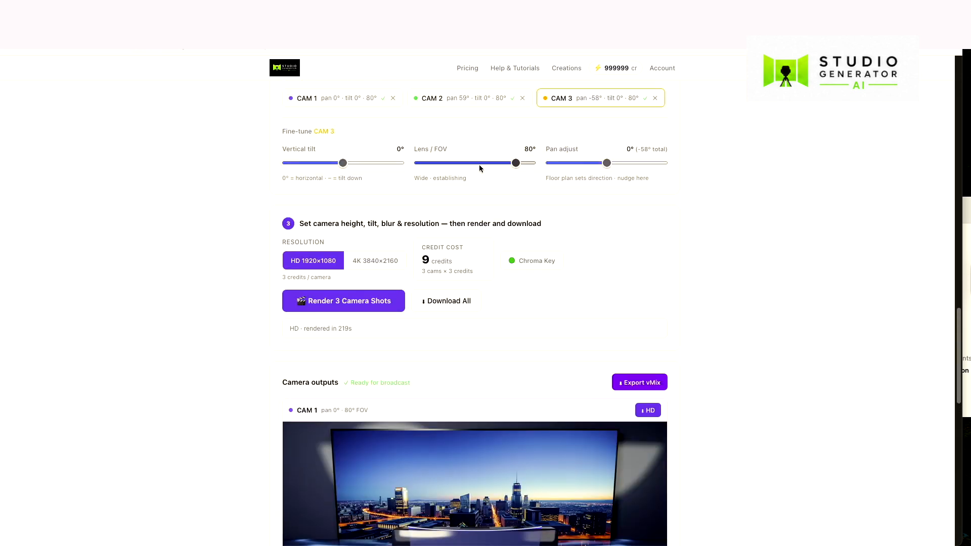
left_click_drag(471, 162, 465, 163)
left_click(487, 100)
left_click_drag(530, 163, 464, 169)
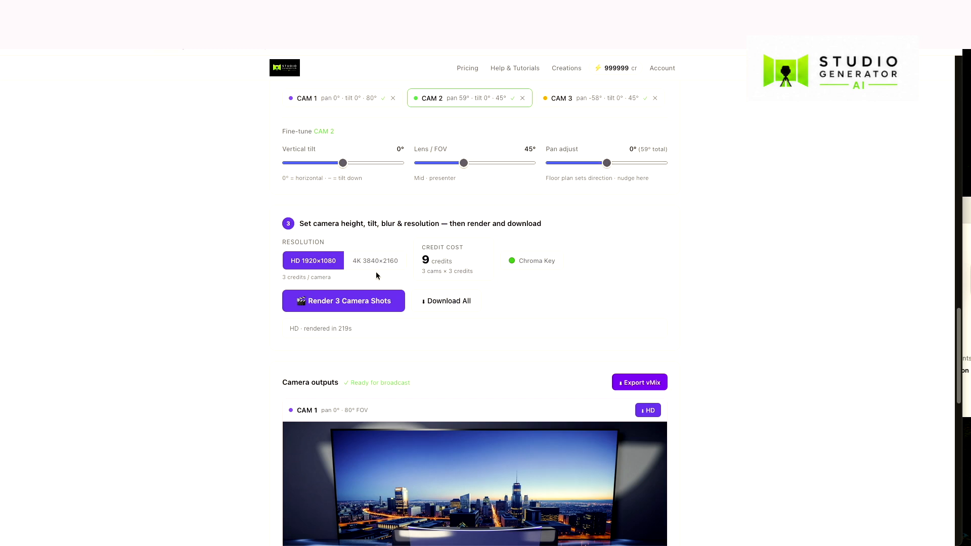
- Render all three camera shots again in HD with the narrower CAM 2 and CAM 3 lenses
left_click(355, 302)
scroll(513, 251, "up", 3)
scroll(514, 252, "down", 3)
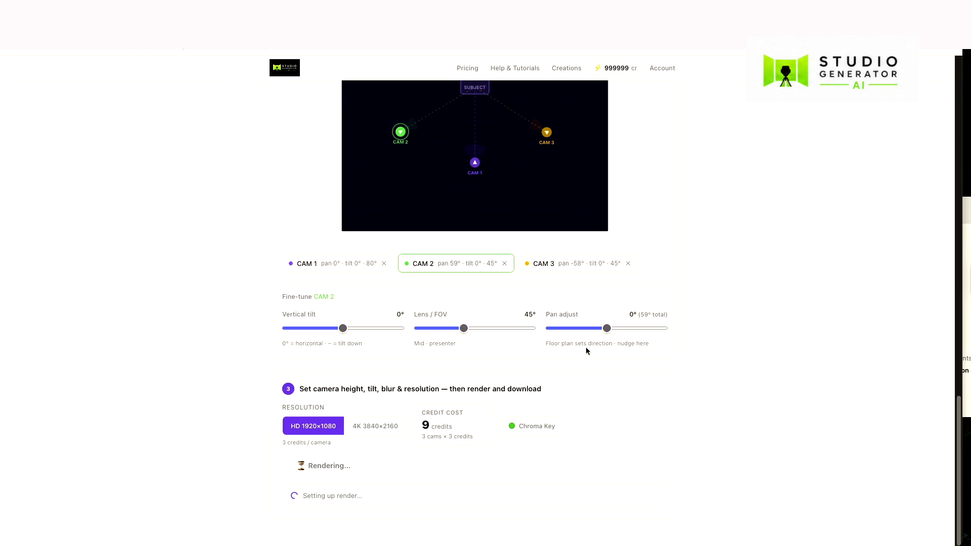